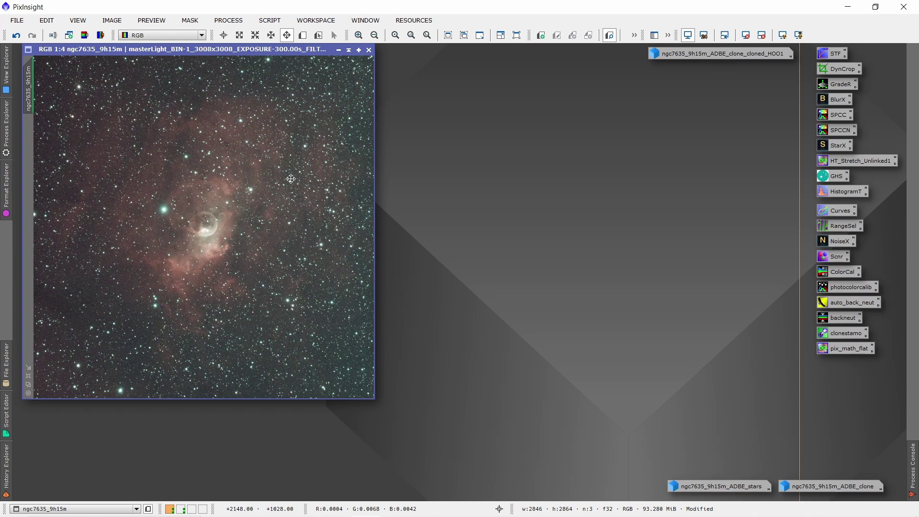
- Zoom the ngc7635_9h15m Bubble Nebula image to fit the workspace
scroll(291, 178, "up", 1)
- Run the SetiAstro Automatic DBE script on ngc7635_9h15m to remove its sky gradient
scroll(290, 178, "down", 2)
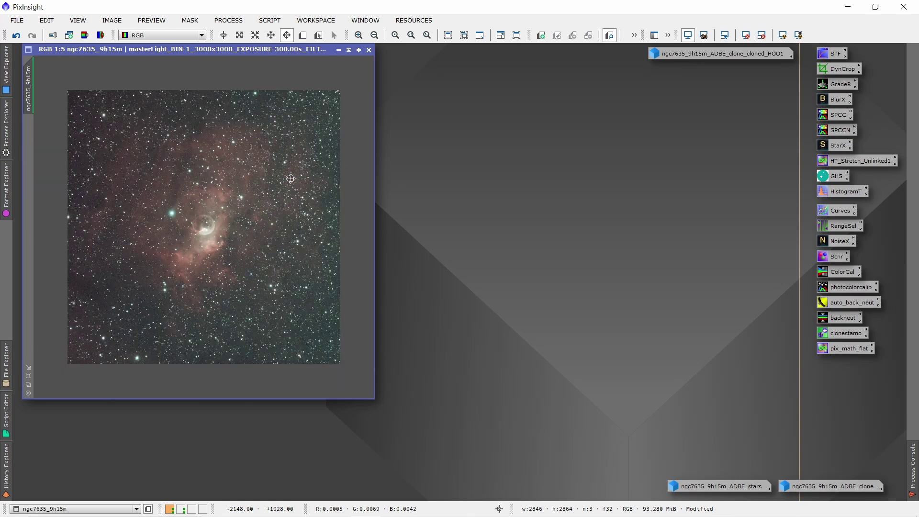
scroll(291, 179, "up", 1)
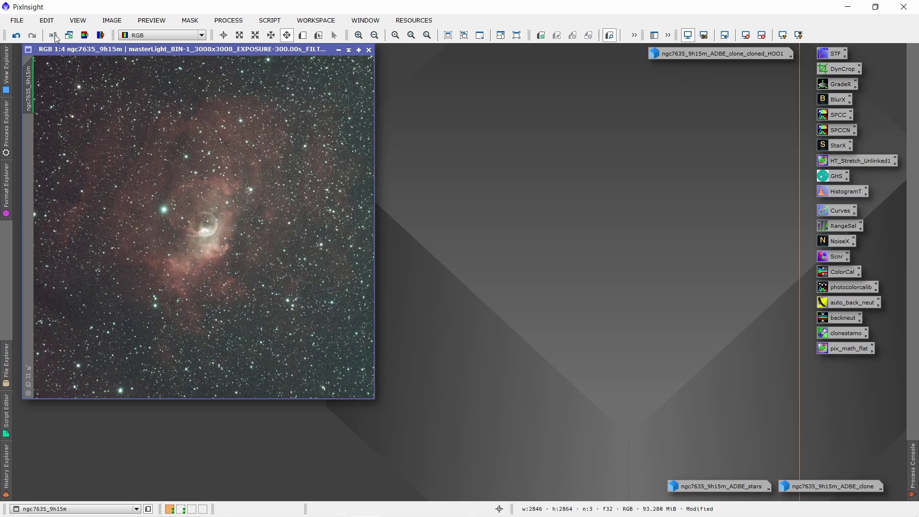
left_click(267, 19)
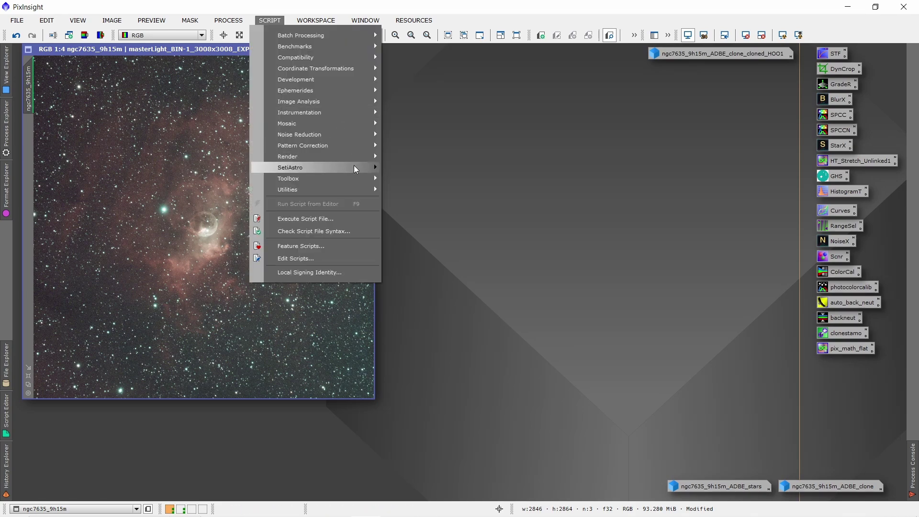
mouse_move(354, 166)
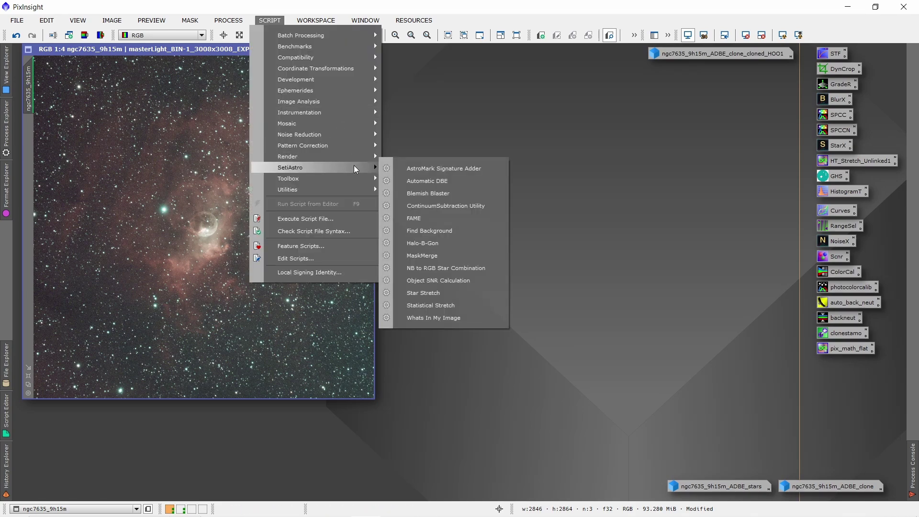
left_click(436, 181)
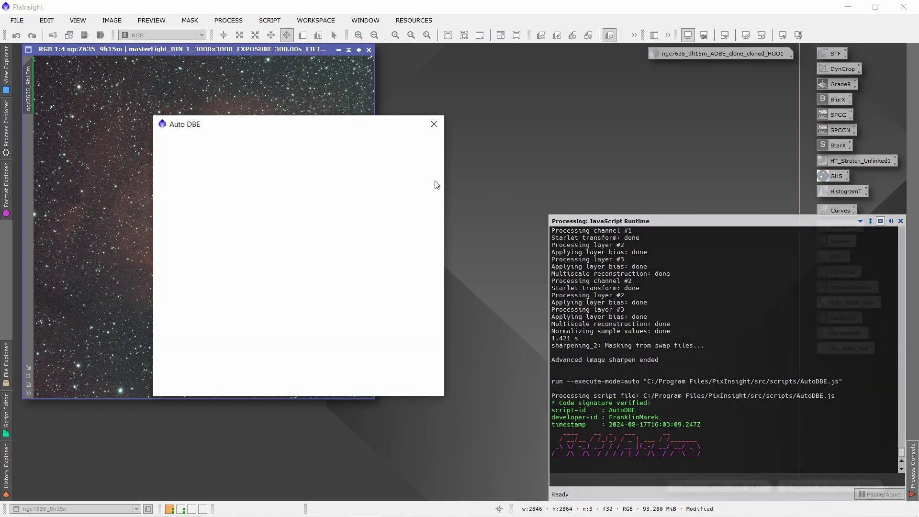
left_click_drag(337, 132, 554, 69)
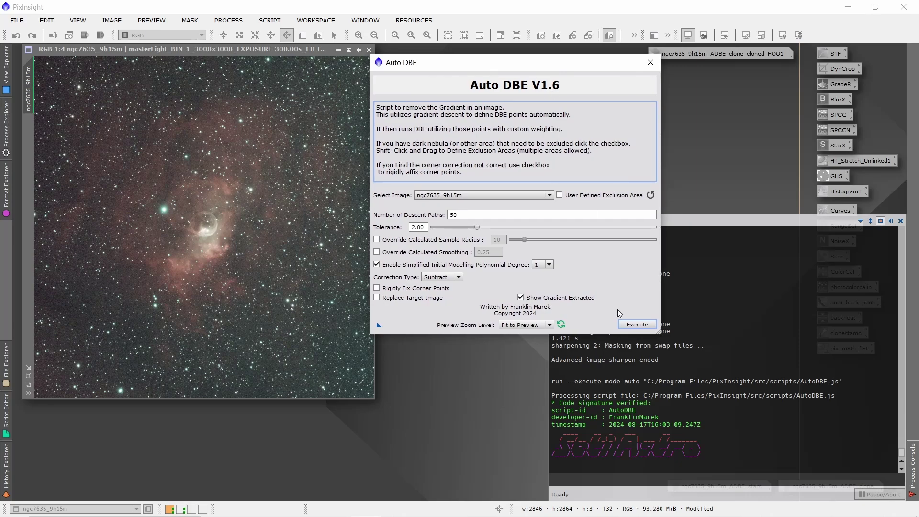
left_click(630, 325)
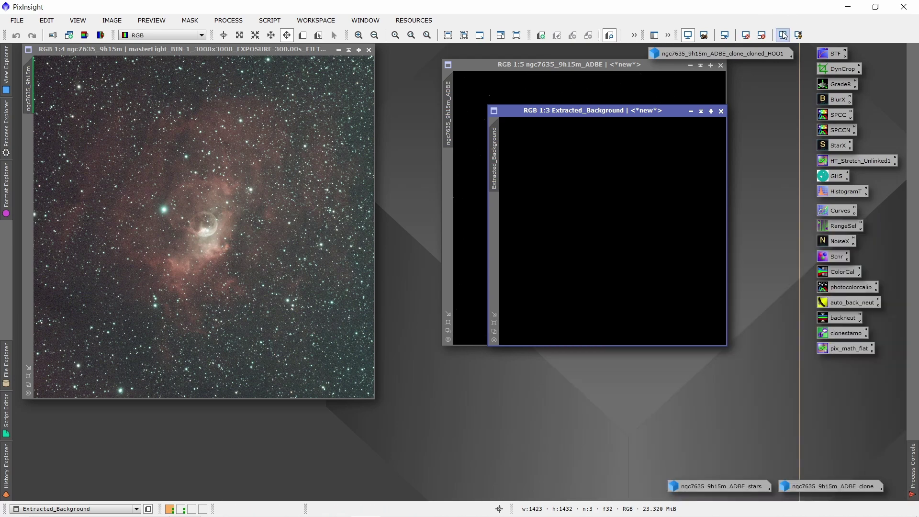
- Close Extracted_Background and STF auto-stretch the ngc7635_9h15m_ADBE view to preview it
left_click(722, 112)
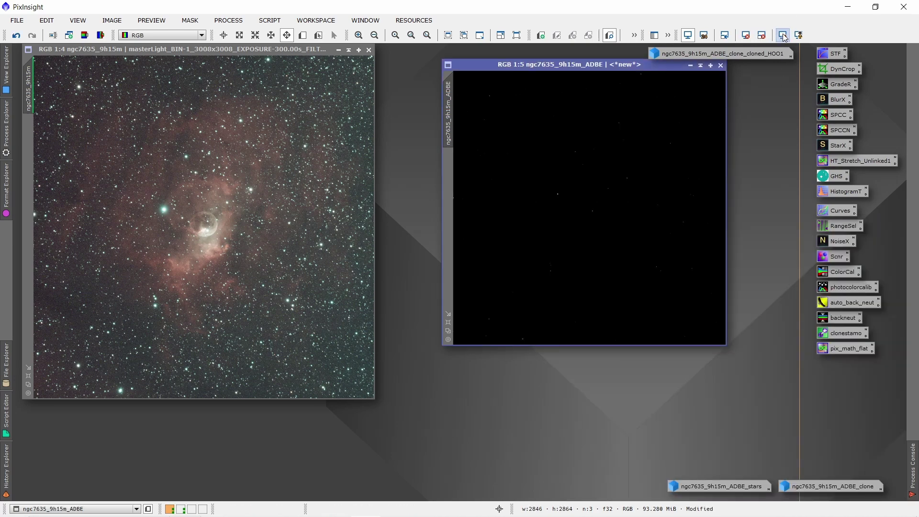
left_click(783, 35)
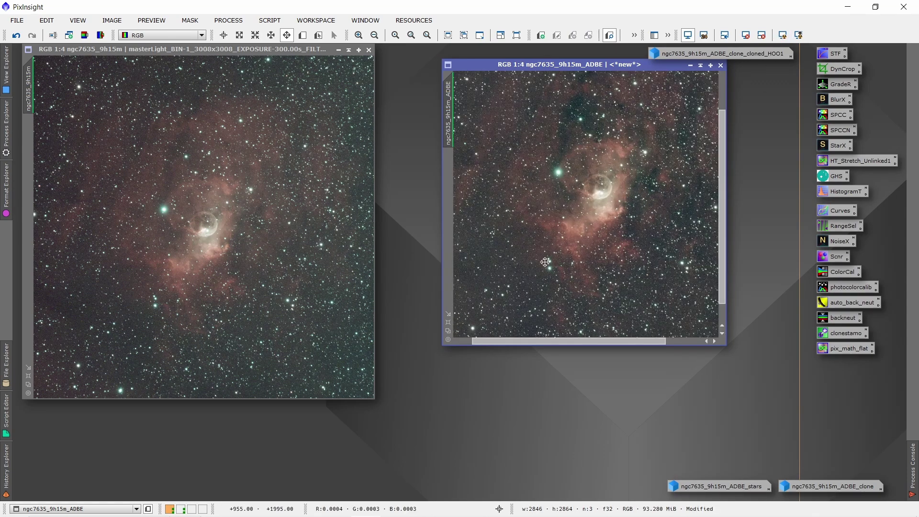
scroll(545, 262, "down", 1)
scroll(546, 262, "up", 1)
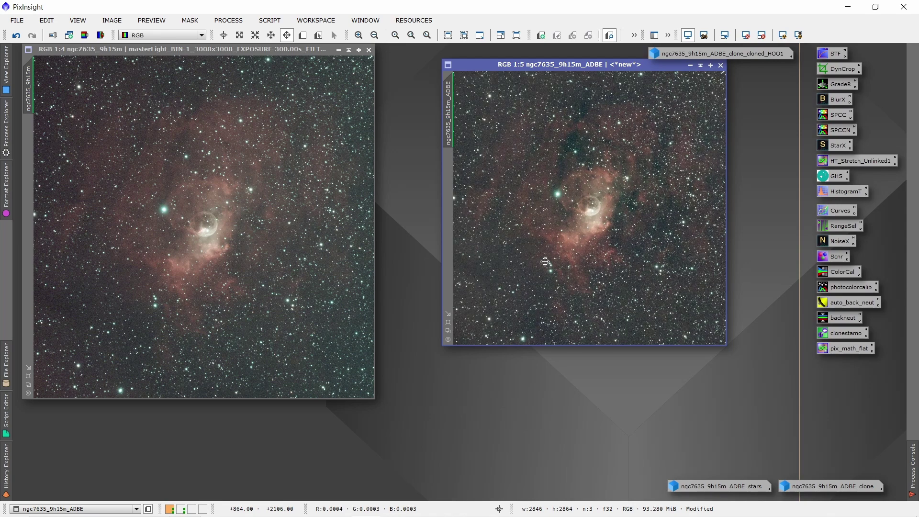
- Minimise ngc7635_9h15m and ngc7635_9h15m_ADBE and group their icons together
left_click_drag(563, 67, 421, 77)
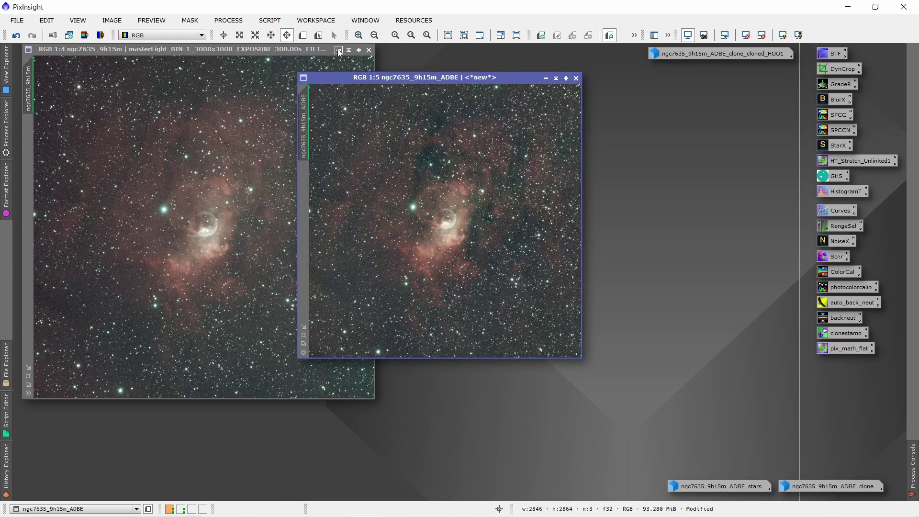
left_click(338, 50)
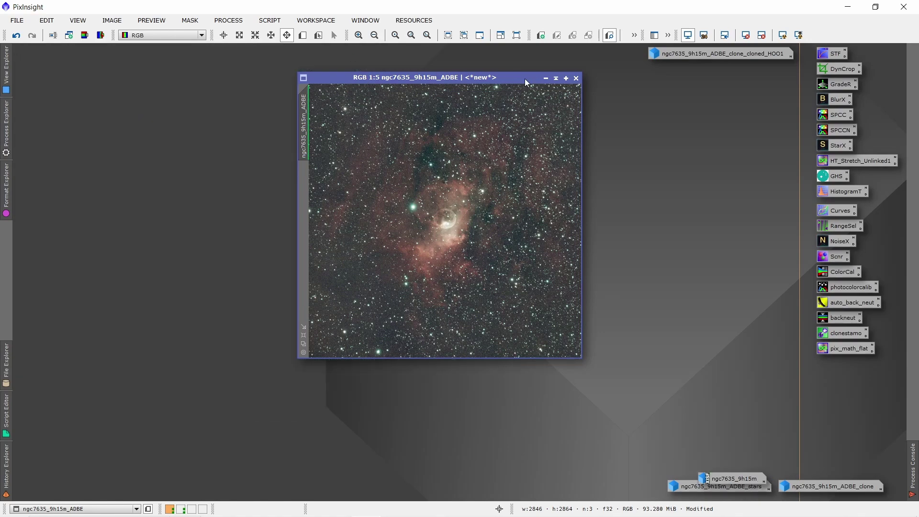
left_click_drag(526, 81, 644, 94)
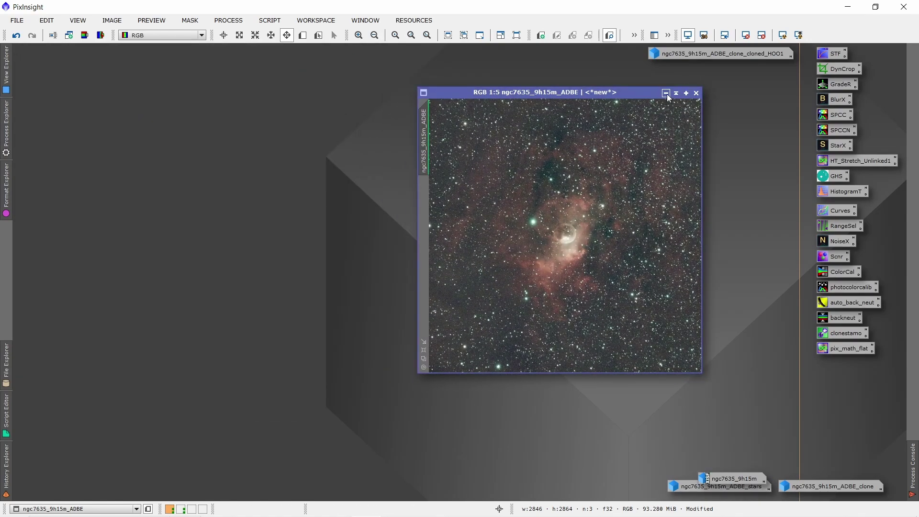
left_click(666, 94)
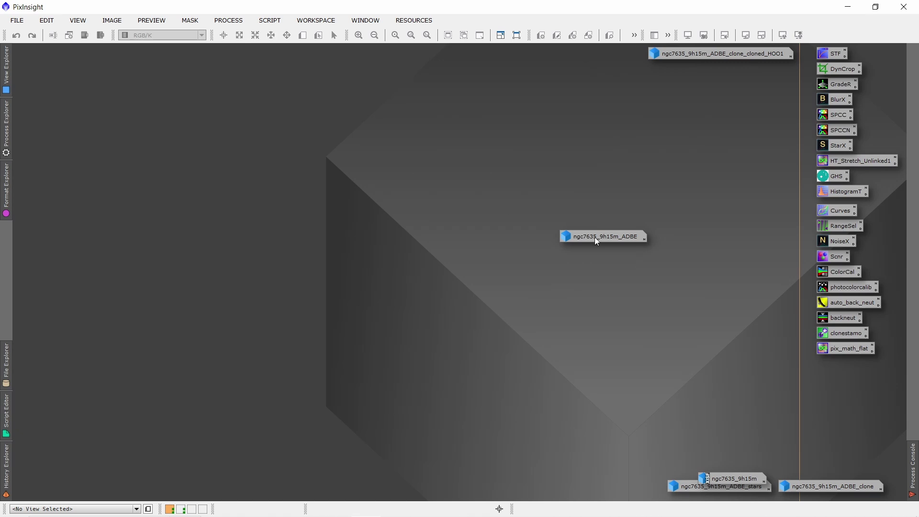
left_click_drag(597, 240, 822, 459)
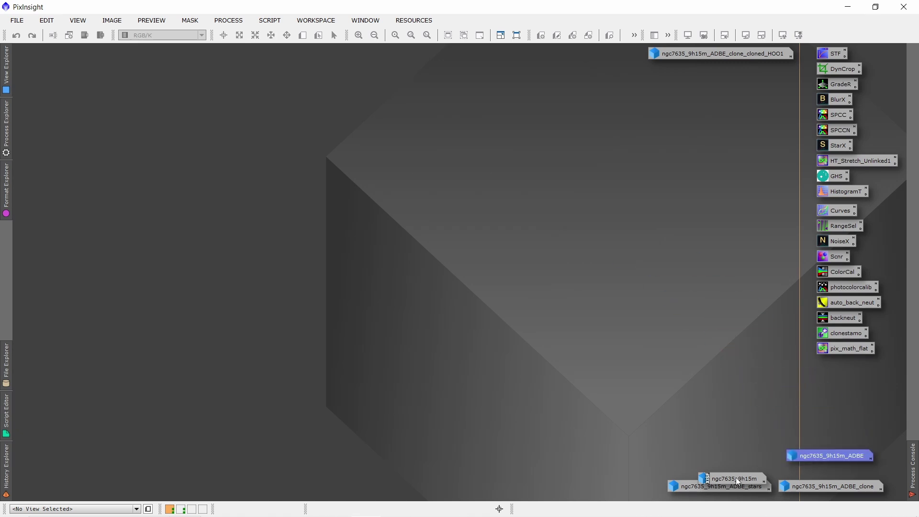
left_click_drag(730, 479, 742, 456)
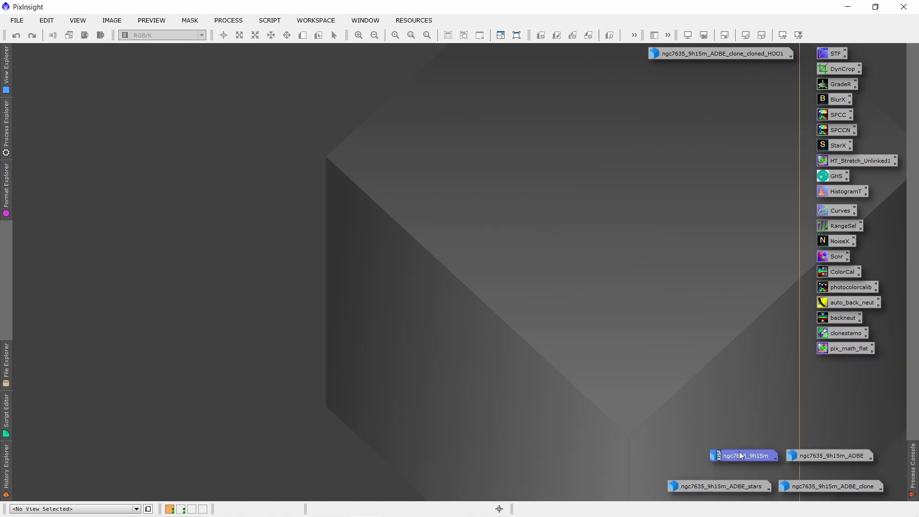
- Open ngc7635_9h15m_ADBE_clone and redo StarXTerminator so the nebula appears starless
double_click(809, 486)
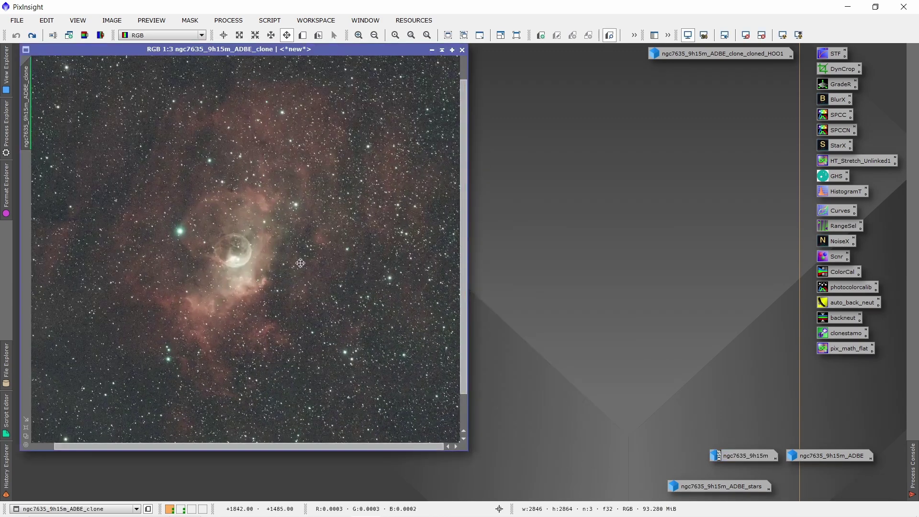
scroll(281, 262, "up", 1)
scroll(280, 263, "down", 2)
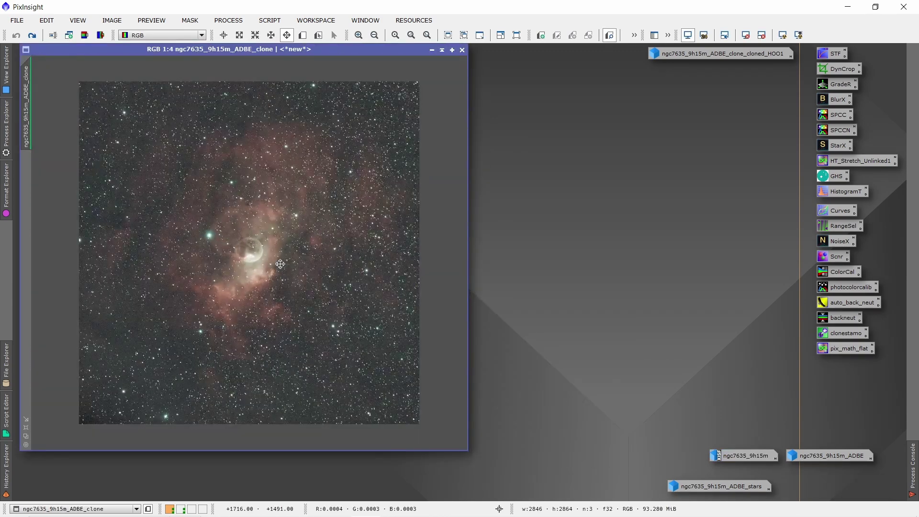
left_click(32, 35)
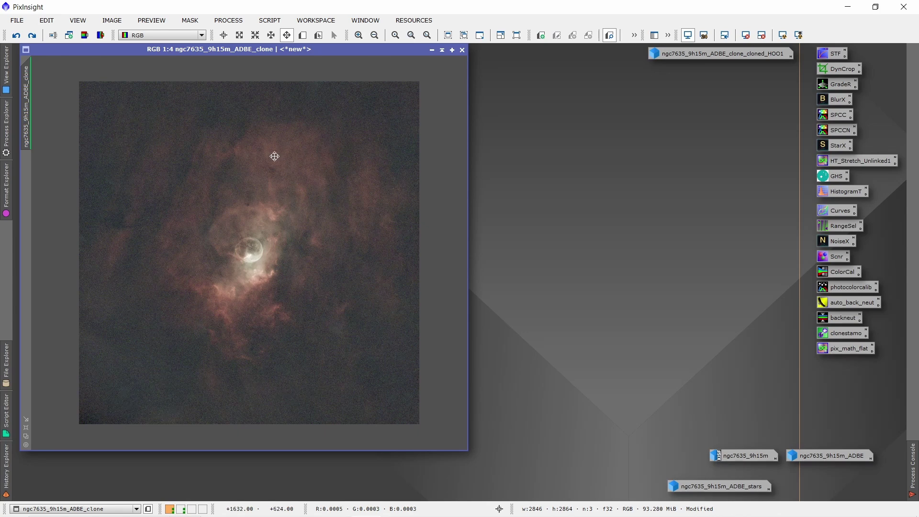
scroll(219, 273, "up", 1)
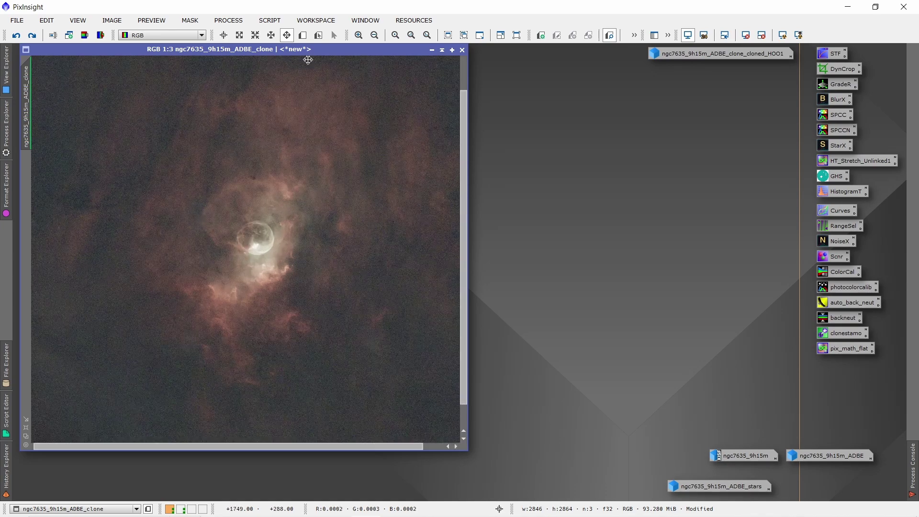
left_click_drag(329, 51, 359, 52)
scroll(287, 240, "up", 1)
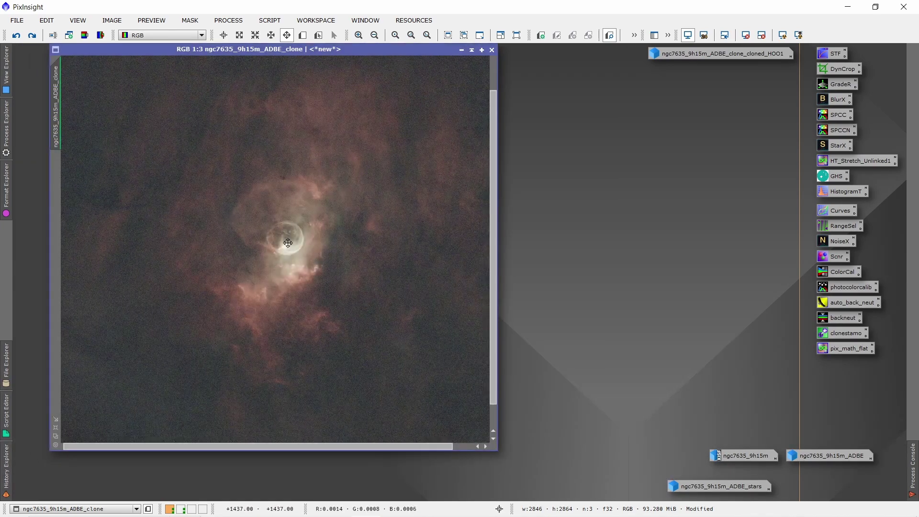
scroll(294, 252, "down", 2)
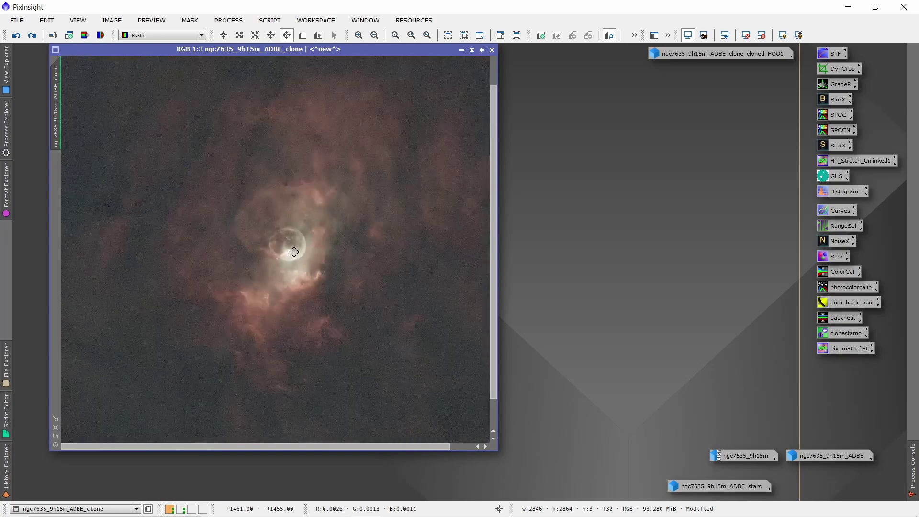
scroll(295, 252, "up", 1)
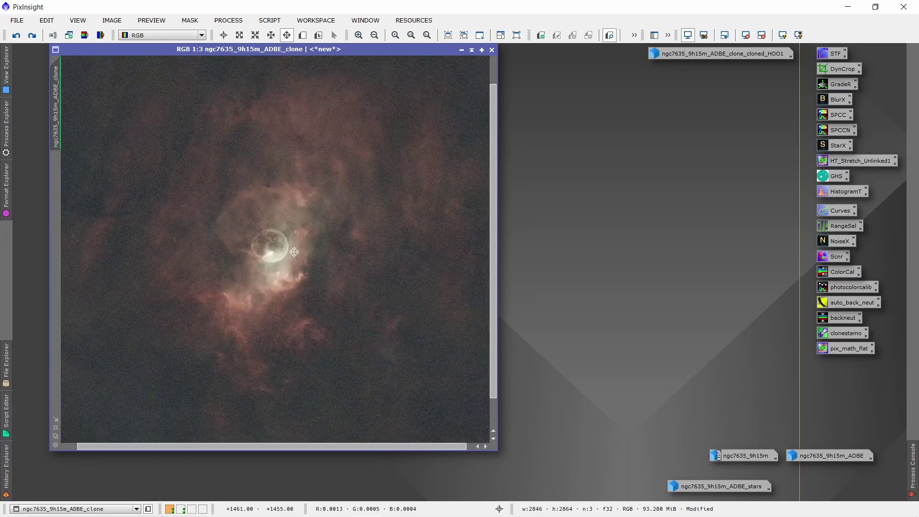
- Redo the noise reduction on the ADBE clone, inspect it, then iconify its window
left_click(32, 36)
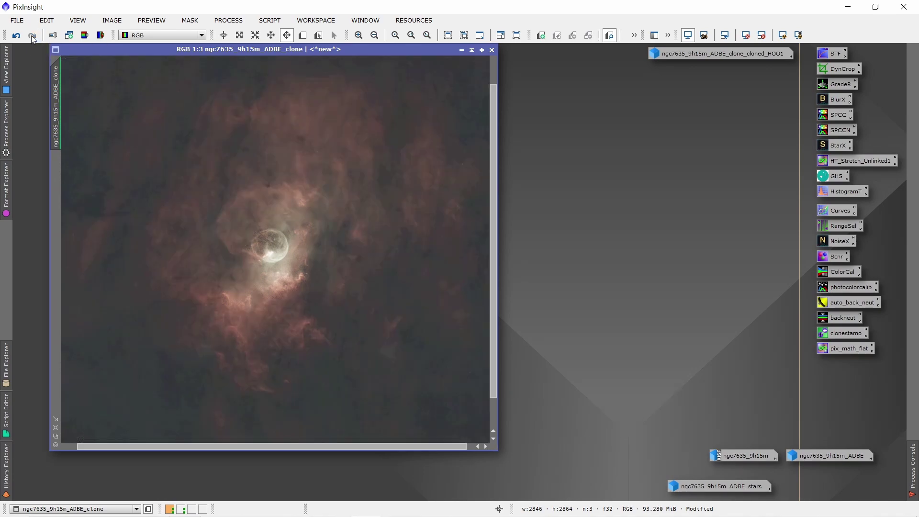
scroll(272, 250, "up", 2)
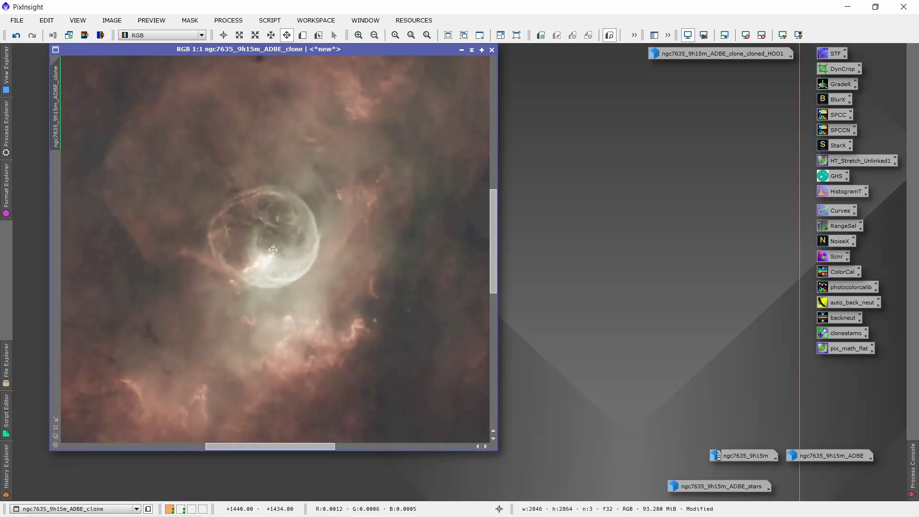
scroll(273, 250, "down", 2)
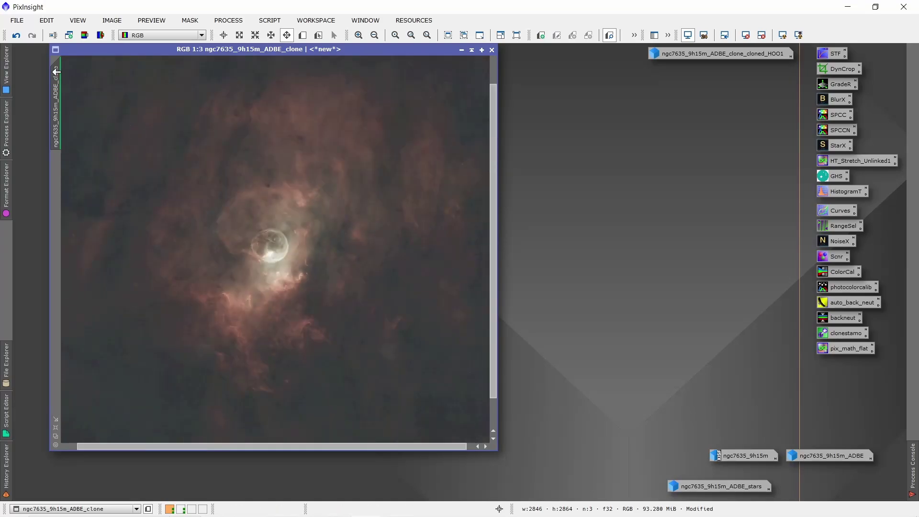
scroll(314, 107, "up", 1)
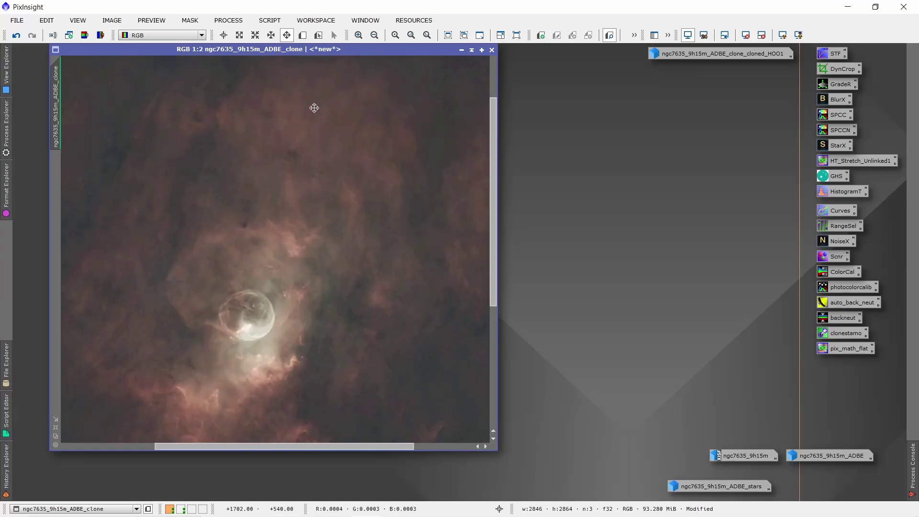
scroll(314, 107, "down", 2)
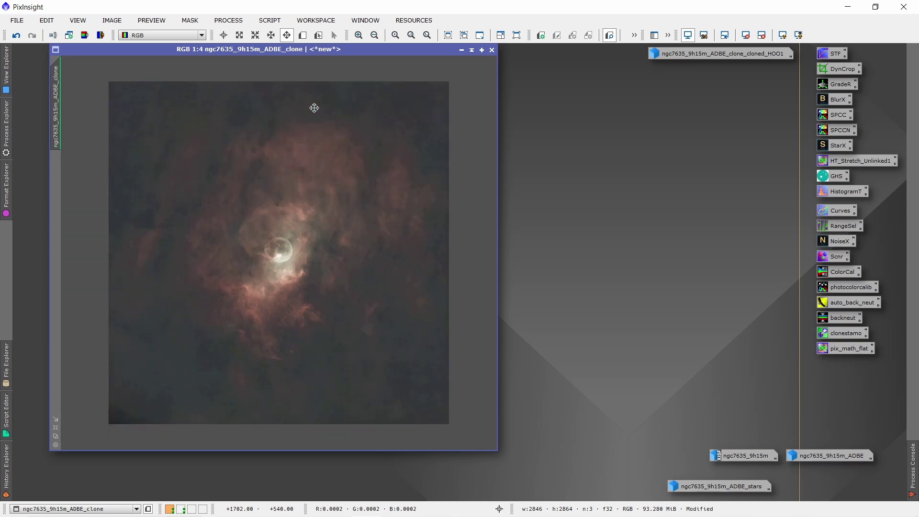
scroll(314, 107, "up", 1)
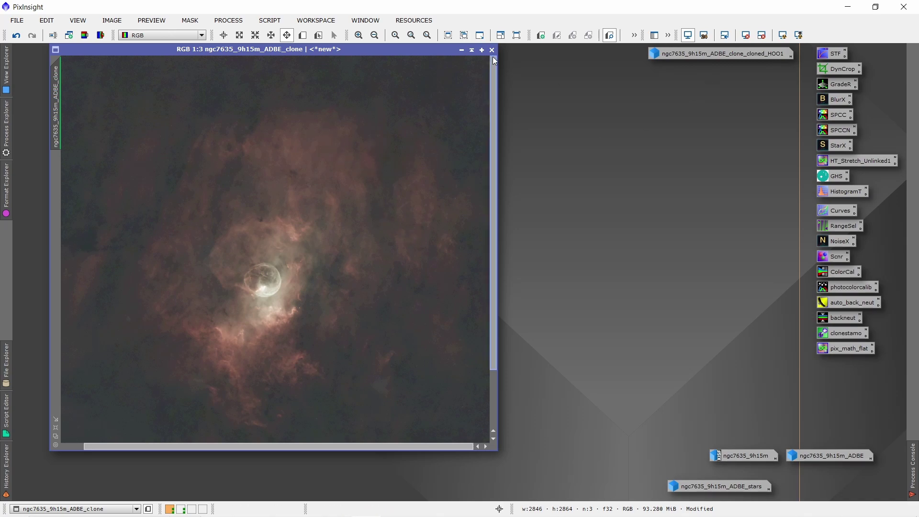
left_click(462, 49)
double_click(678, 55)
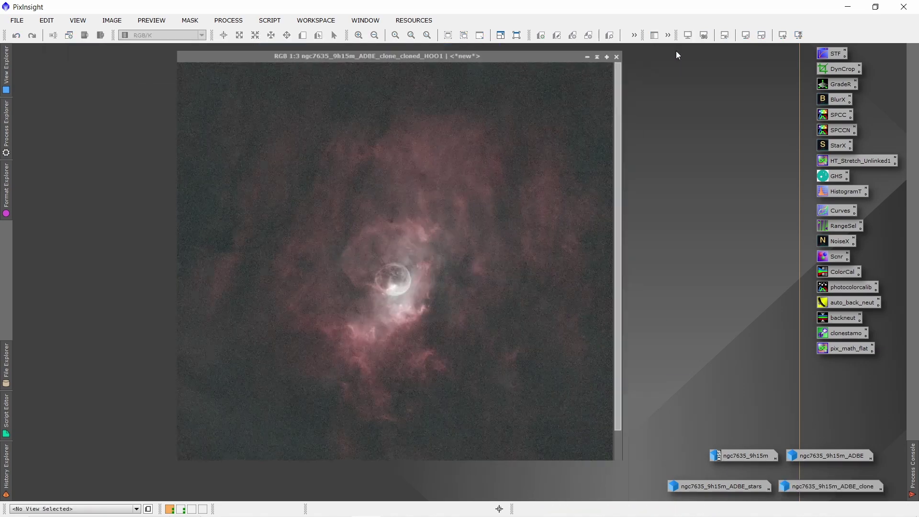
left_click_drag(484, 58, 380, 49)
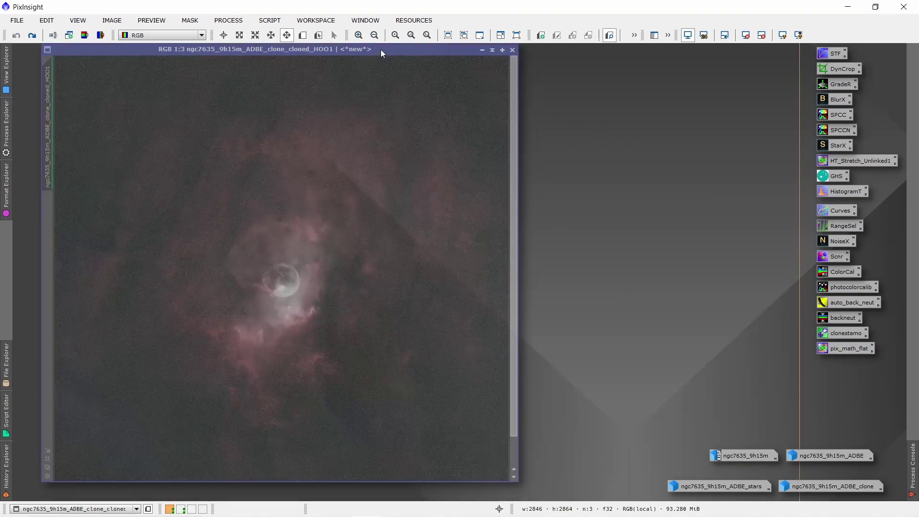
left_click(268, 20)
mouse_move(338, 177)
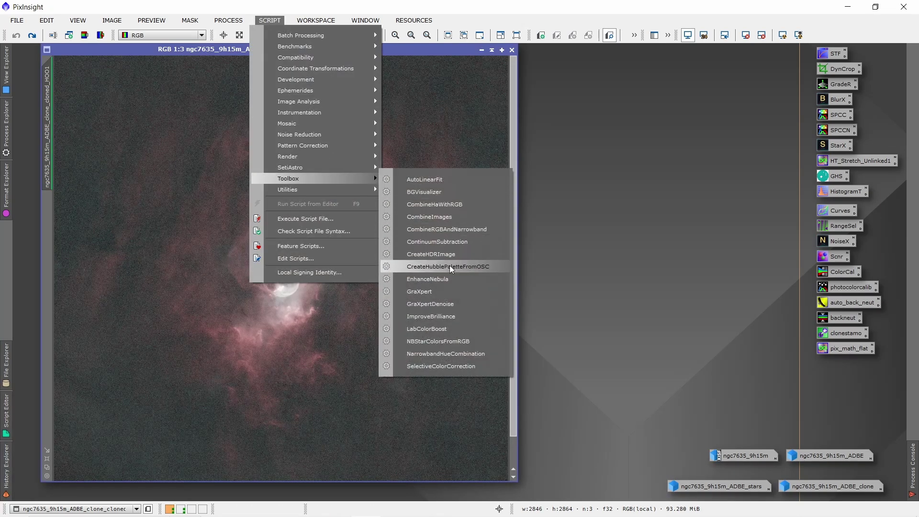
left_click(676, 167)
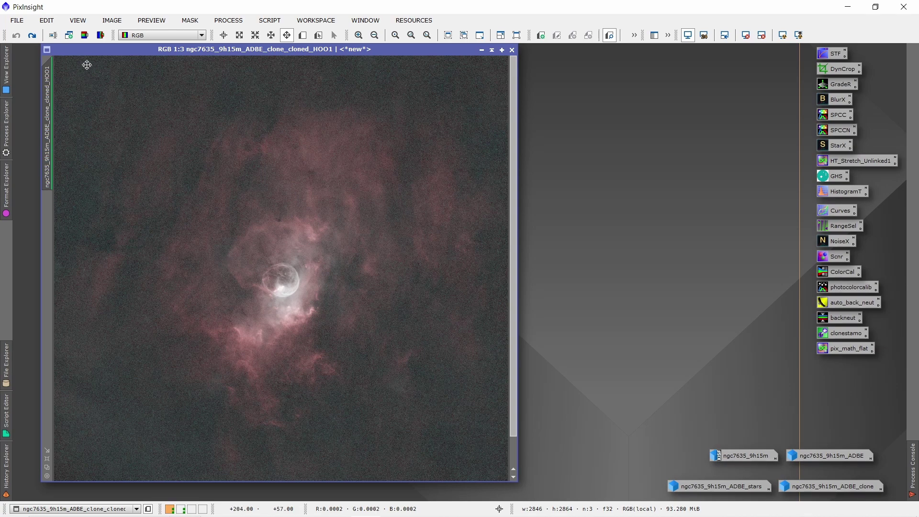
scroll(258, 253, "up", 2)
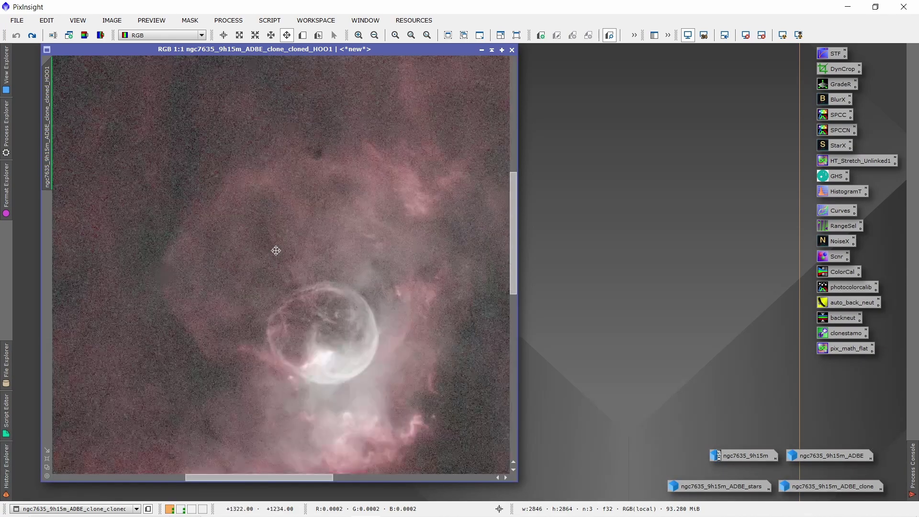
scroll(275, 250, "down", 2)
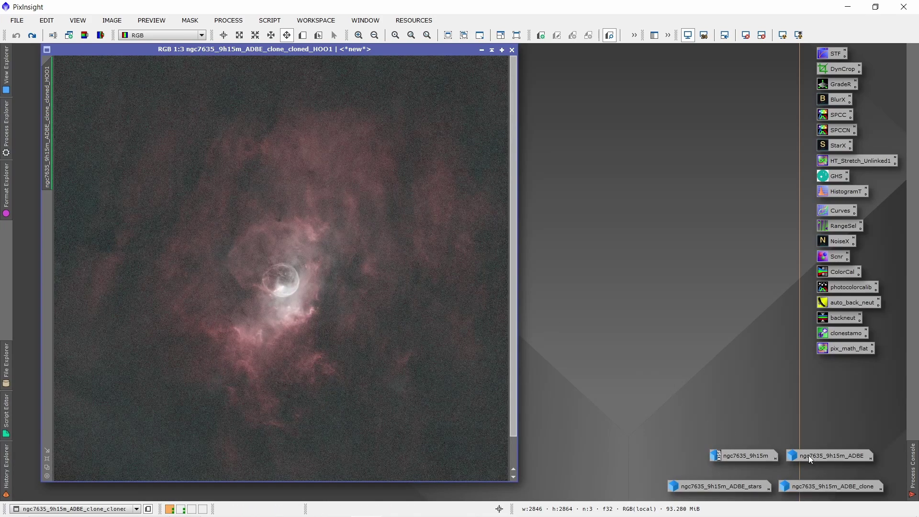
mouse_move(809, 457)
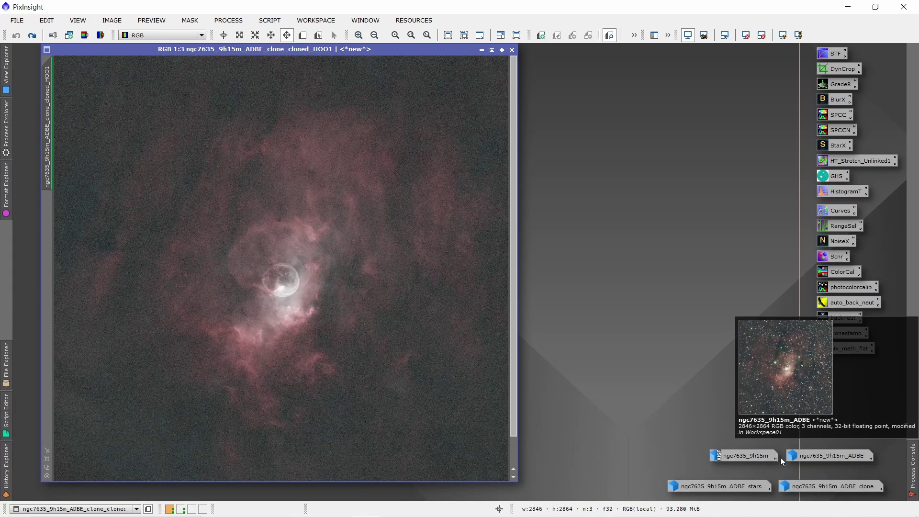
- Open the original starry ngc7635_9h15m image to look at it, then iconify it again
left_click(754, 456)
double_click(754, 456)
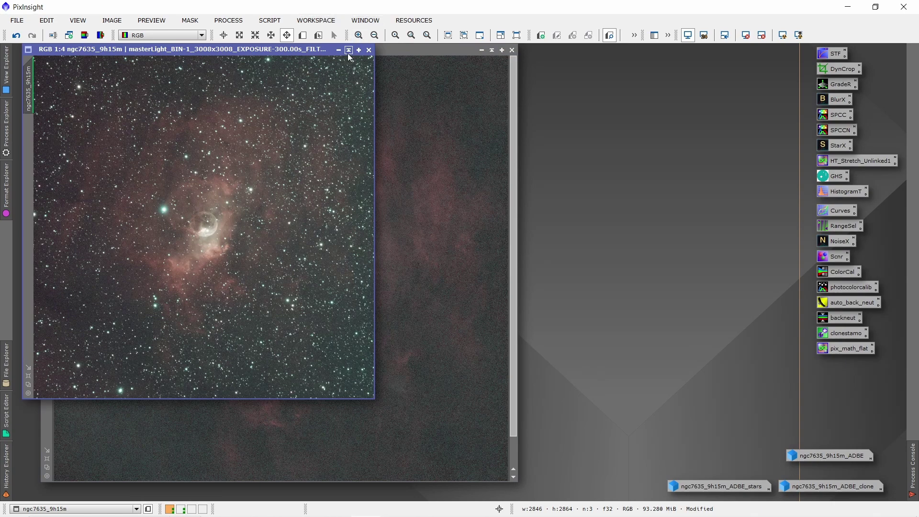
left_click(347, 50)
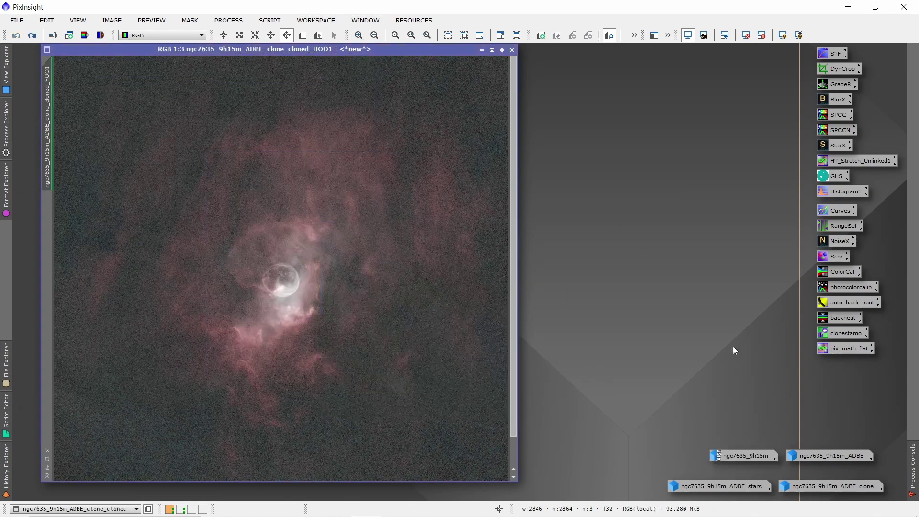
- Open ngc7635_9h15m_ADBE_clone, undo its last step, and iconify it to reveal HOO1
mouse_move(847, 456)
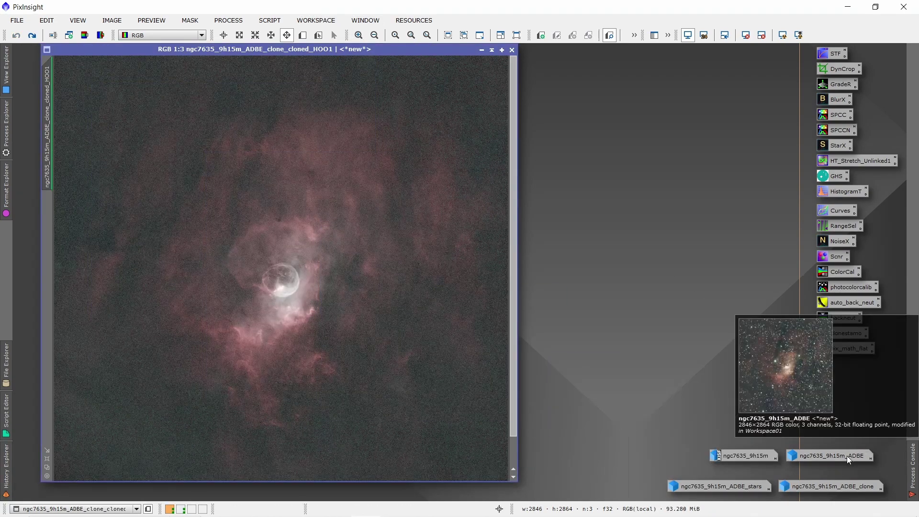
double_click(819, 487)
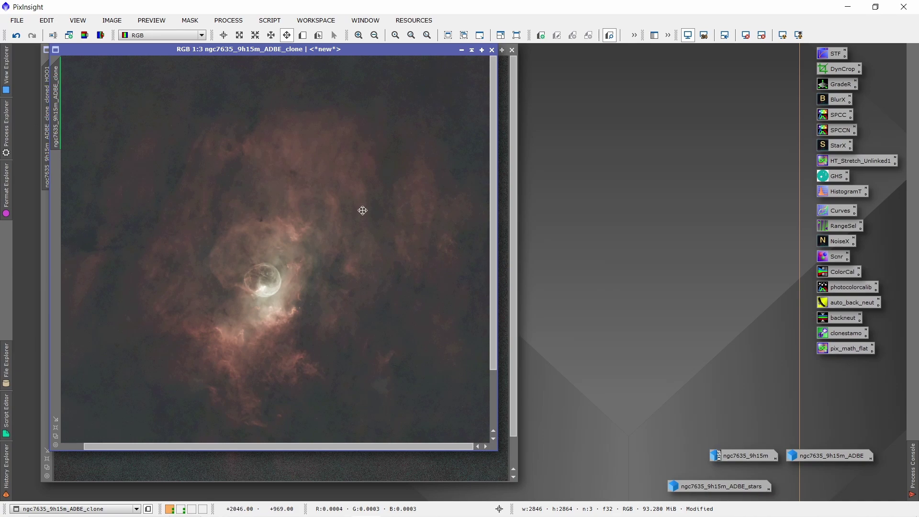
scroll(240, 248, "up", 2)
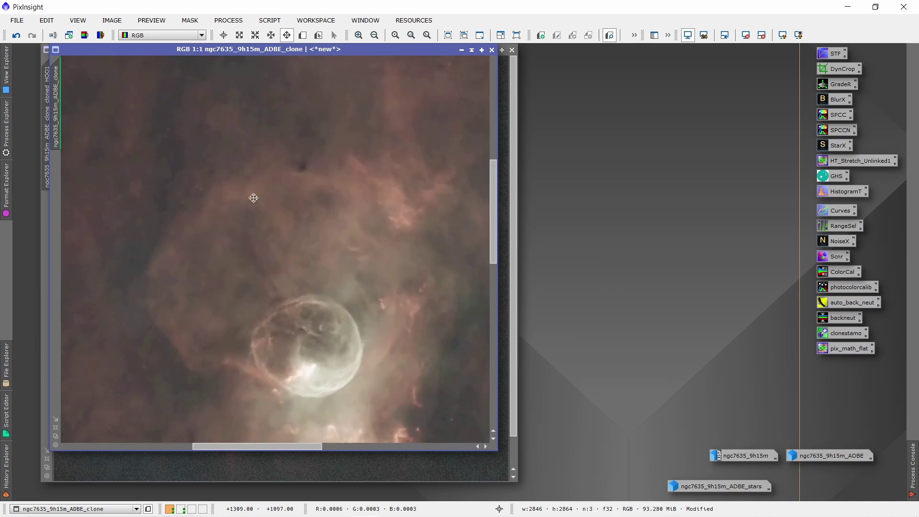
scroll(254, 197, "down", 2)
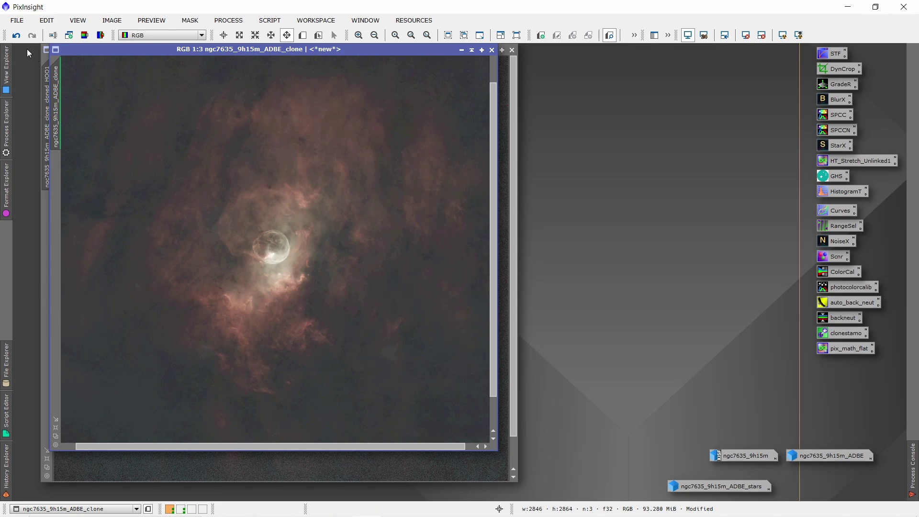
left_click(16, 35)
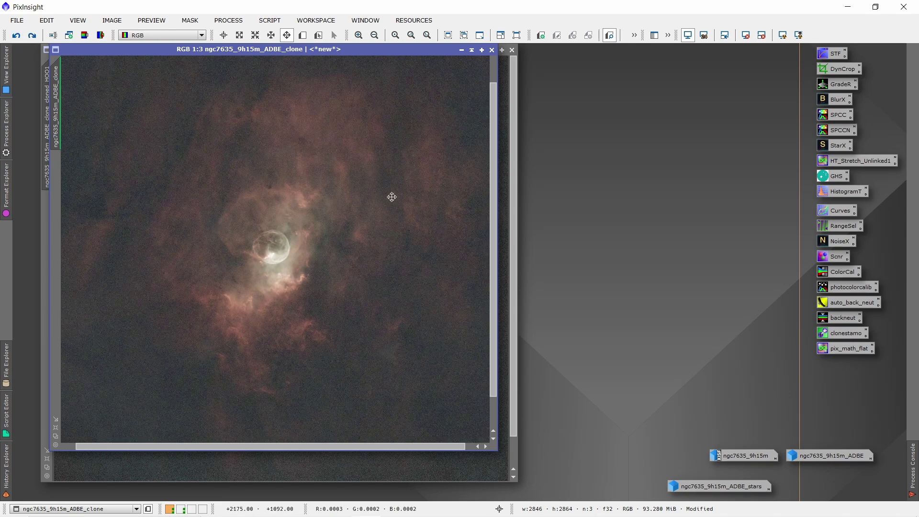
left_click(461, 50)
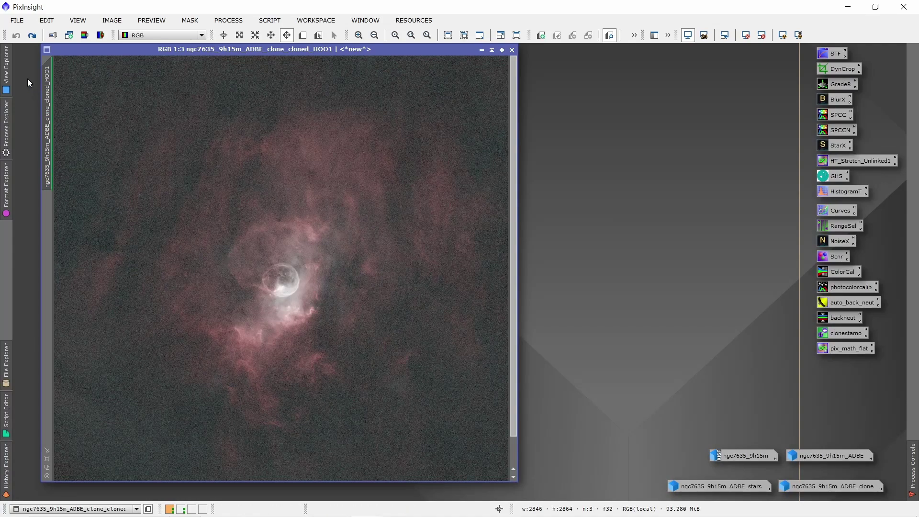
- Redo the process container on HOO1 and reapply the STF auto-stretch
left_click(31, 36)
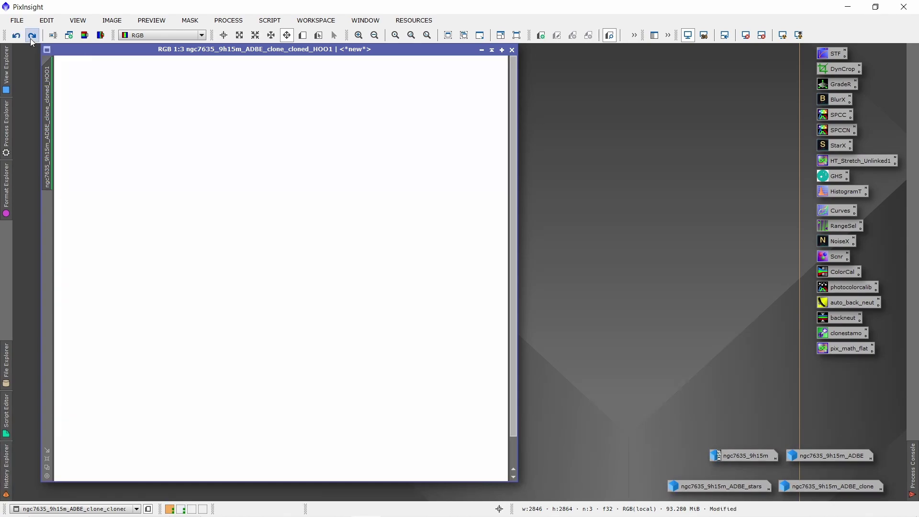
left_click(745, 38)
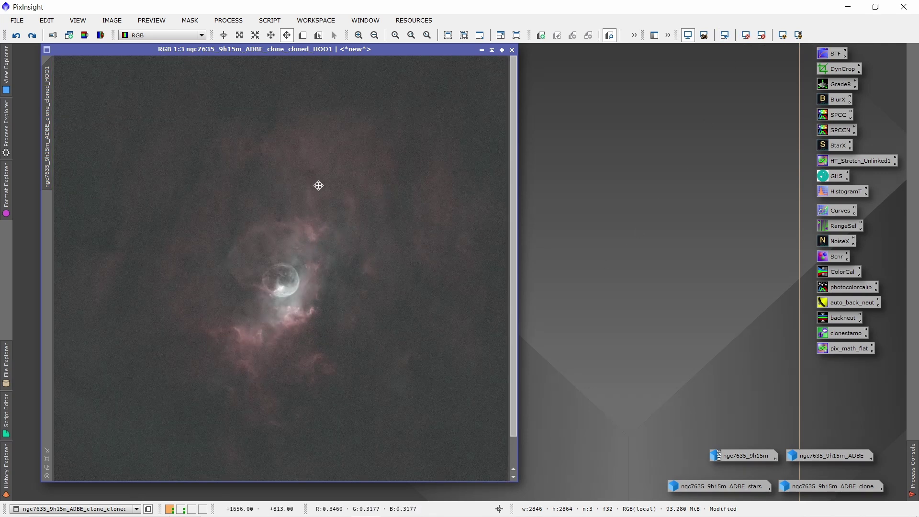
left_click(270, 20)
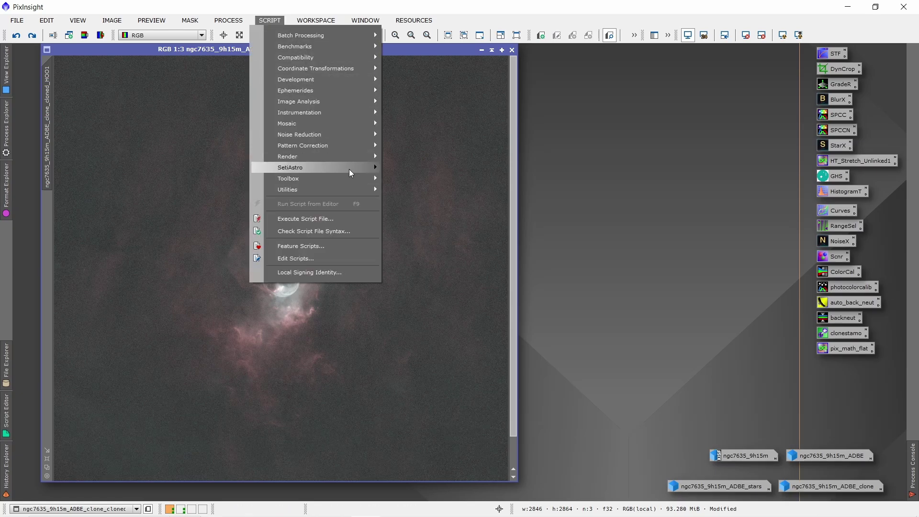
mouse_move(349, 167)
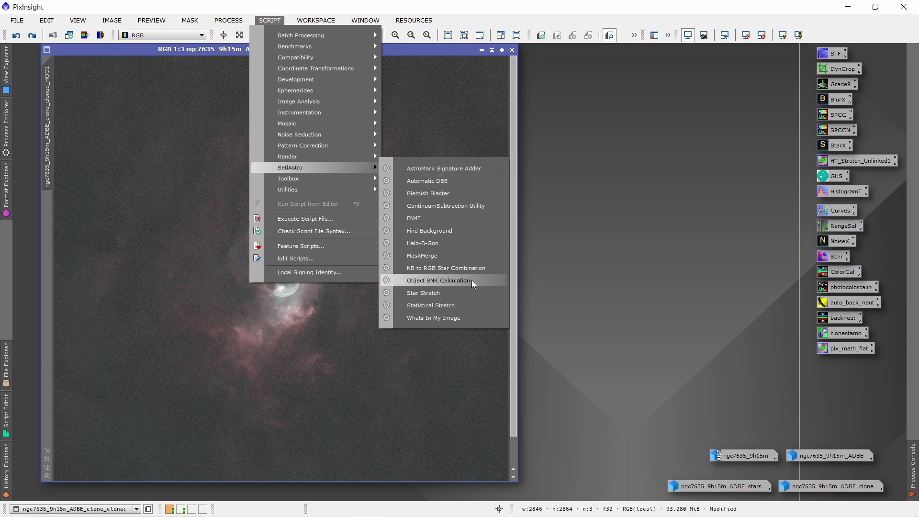
left_click(642, 251)
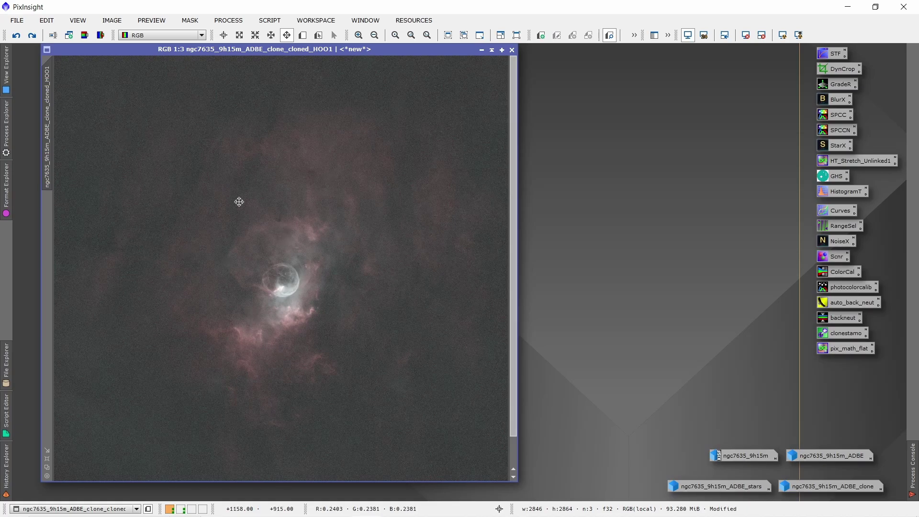
- Redo SCNR, the histogram stretch and the curves steps, giving a blue core in magenta clouds
left_click(33, 42)
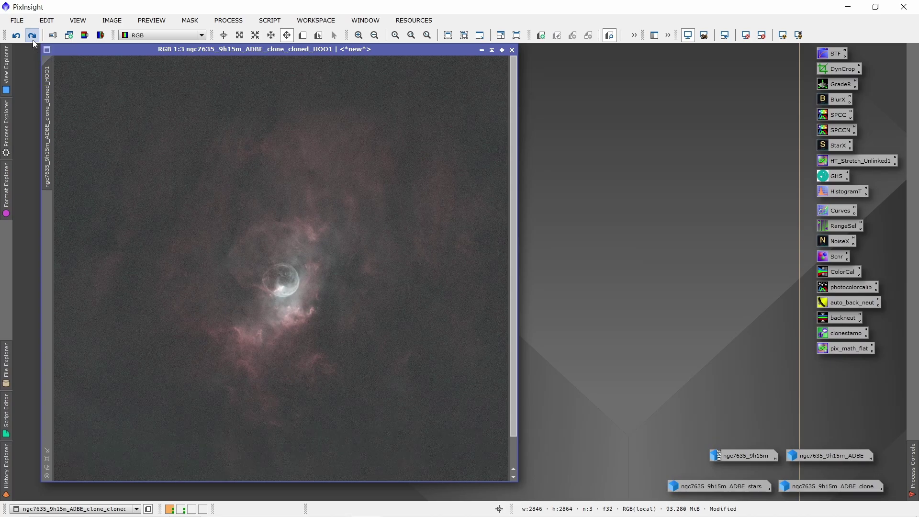
left_click(32, 39)
left_click(32, 38)
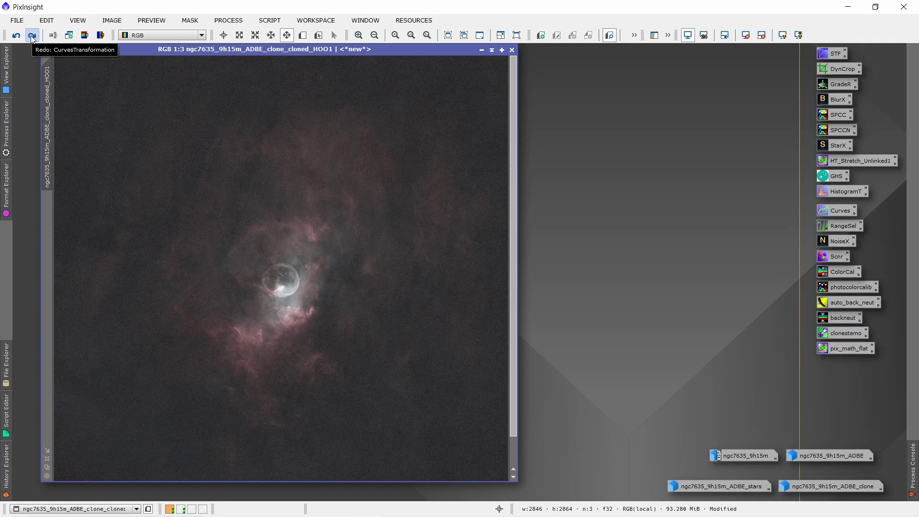
left_click(32, 36)
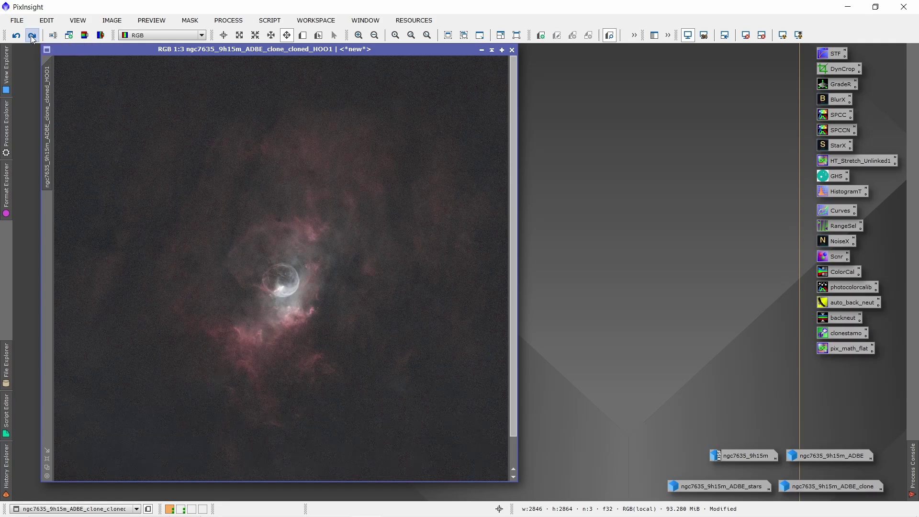
left_click(32, 37)
left_click(32, 36)
- Try lifting the blue-channel midtones in CurvesTransformation with points at 0.24 and 0.75, under live preview
double_click(832, 211)
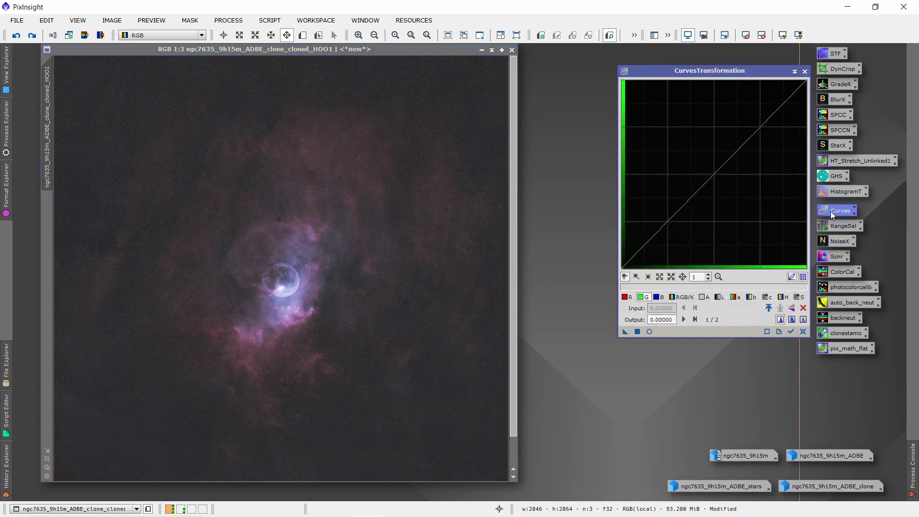
left_click(659, 297)
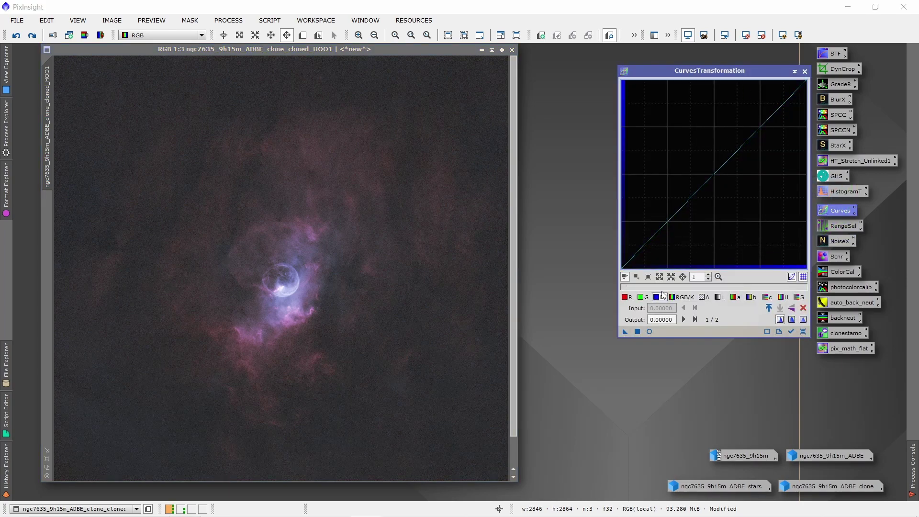
left_click(650, 331)
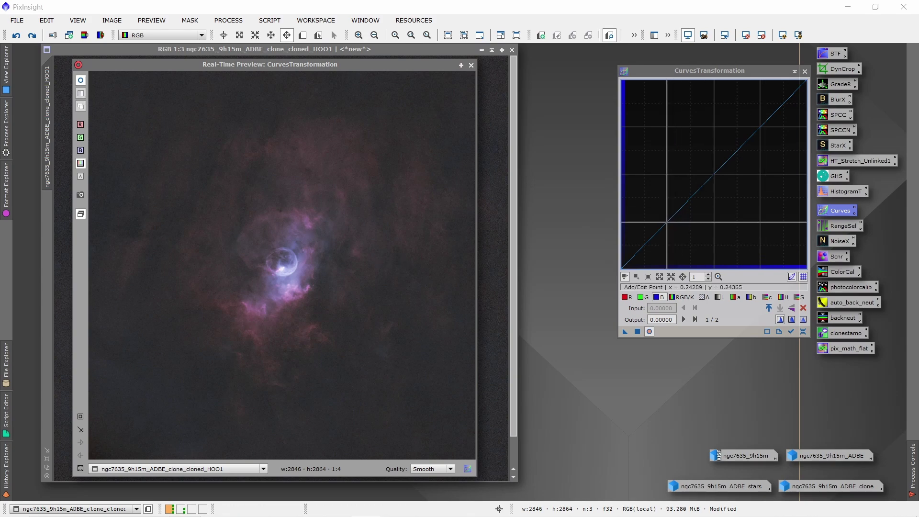
left_click(666, 223)
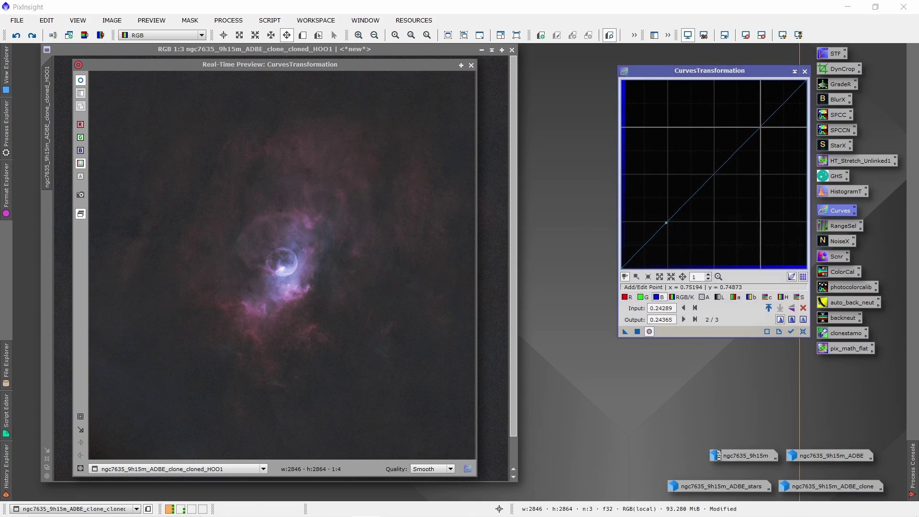
left_click(761, 128)
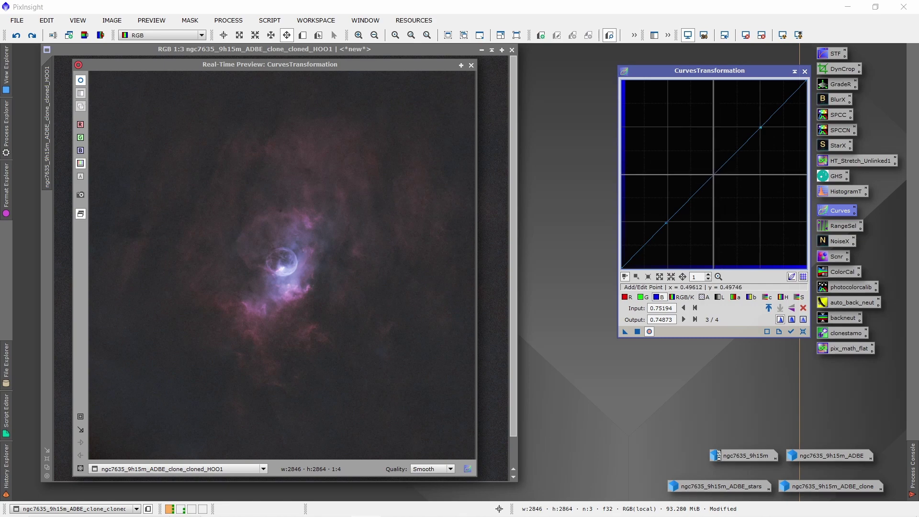
left_click_drag(713, 175, 705, 163)
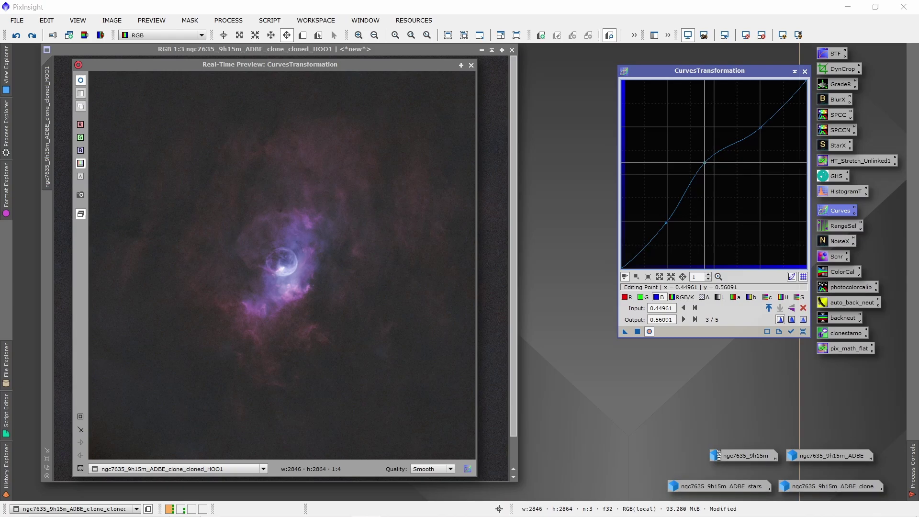
- Flatten the blue curve back to a straight line and close CurvesTransformation and its preview
left_click_drag(705, 163, 714, 175)
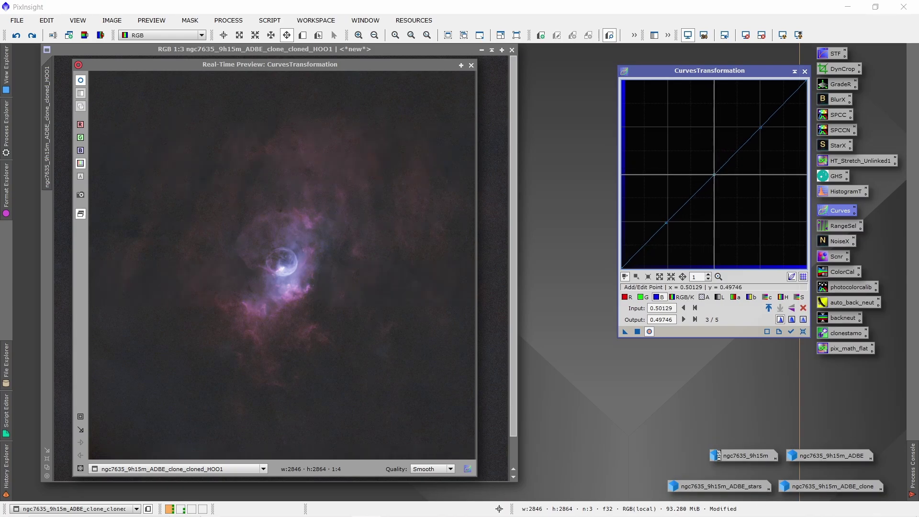
left_click(805, 71)
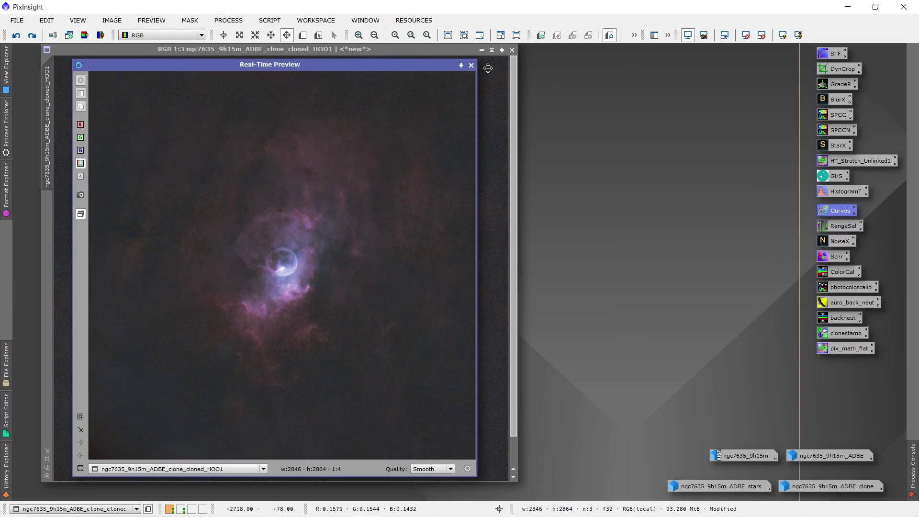
left_click(471, 65)
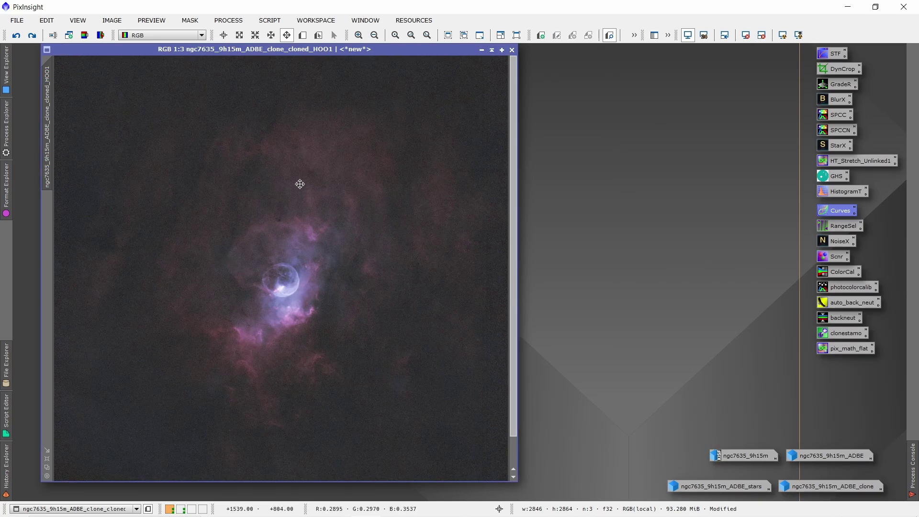
- Redo the CurvesTransformation for richer magenta, then open NoiseXTerminator's settings (Denoise 0.90, Detail 0.10)
left_click(31, 36)
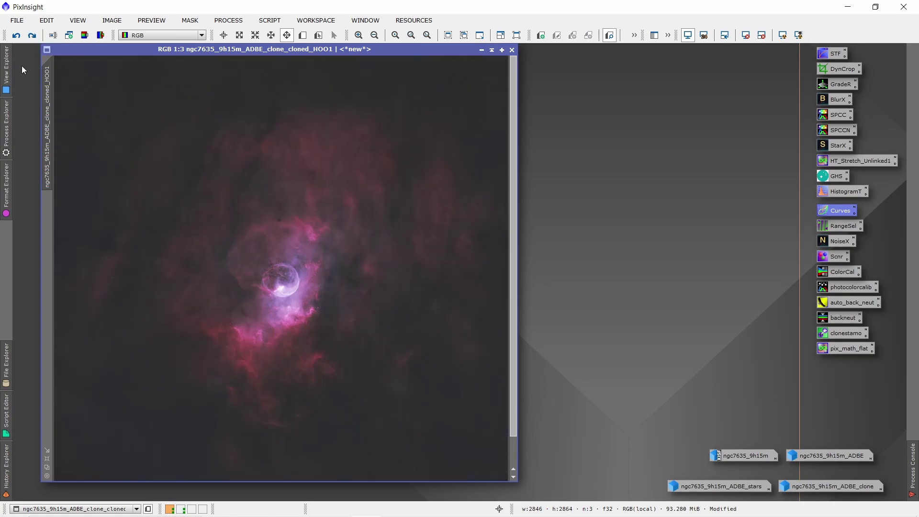
double_click(832, 241)
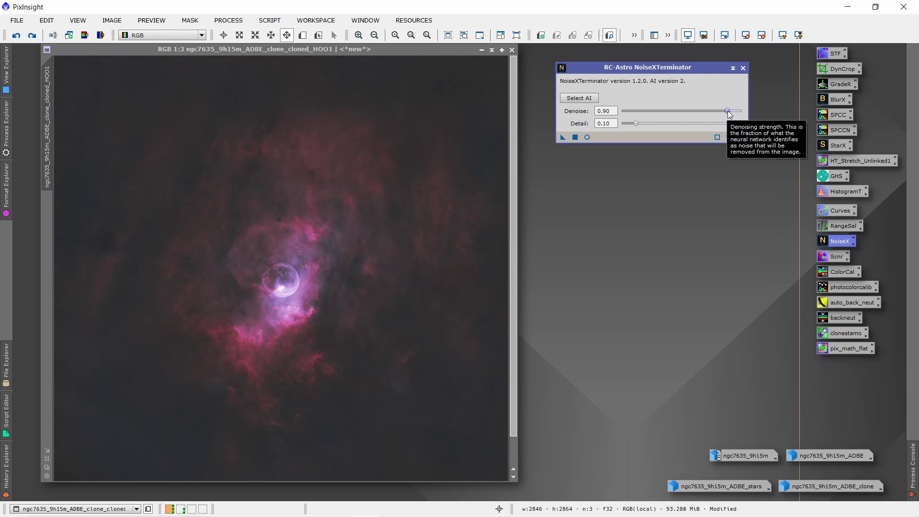
left_click_drag(728, 116, 706, 116)
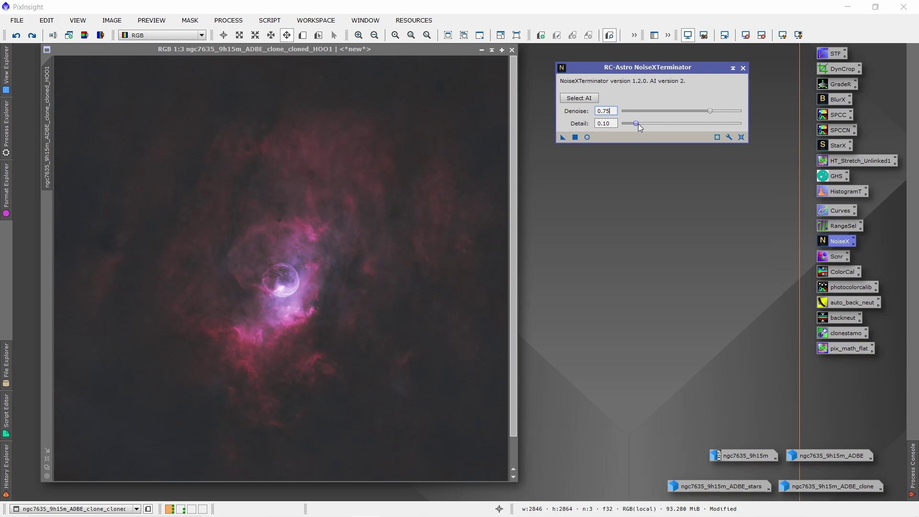
left_click_drag(639, 124, 653, 120)
left_click(743, 68)
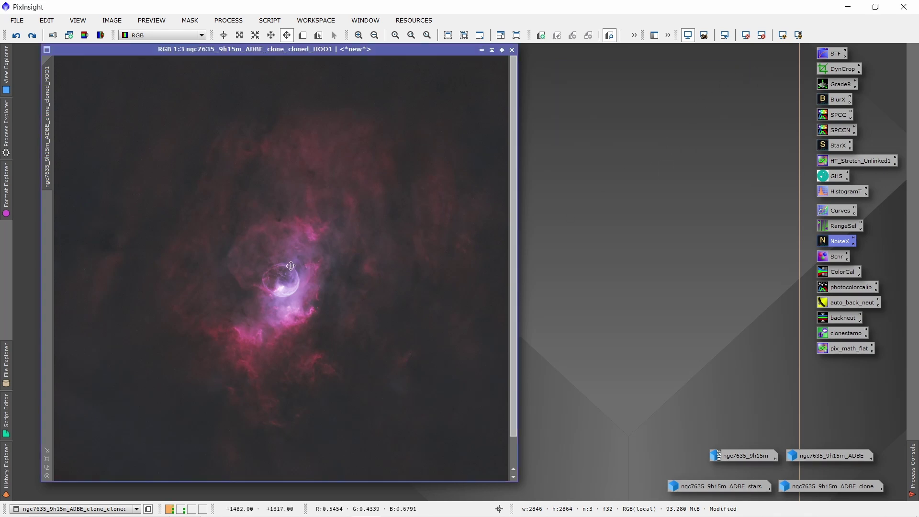
scroll(289, 268, "up", 4)
scroll(289, 268, "down", 1)
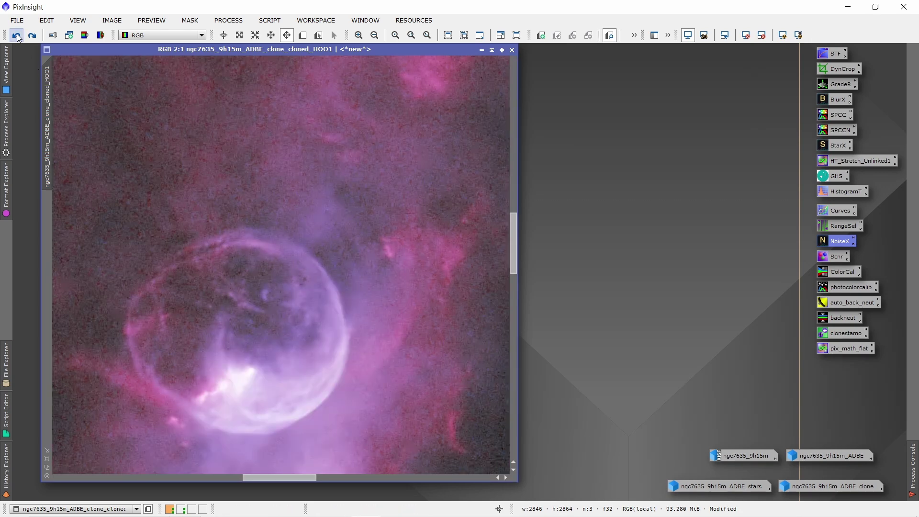
left_click(29, 37)
left_click(18, 39)
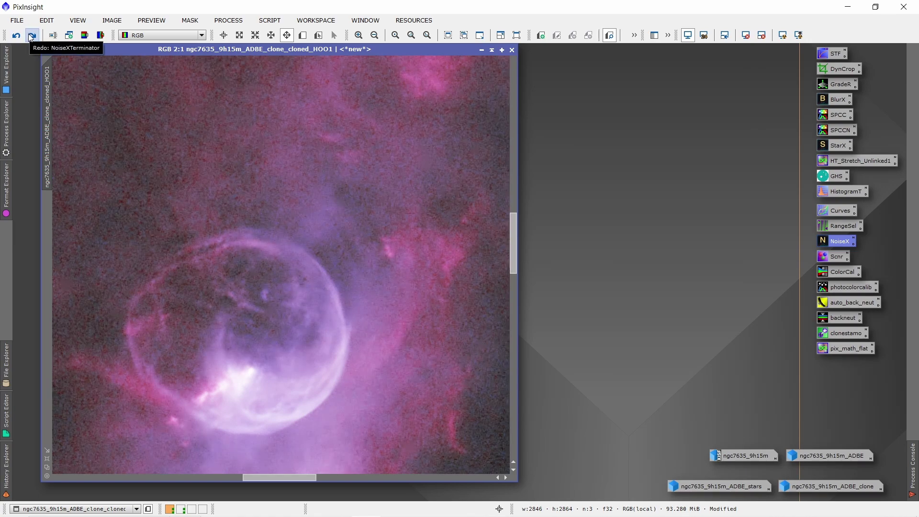
left_click(31, 36)
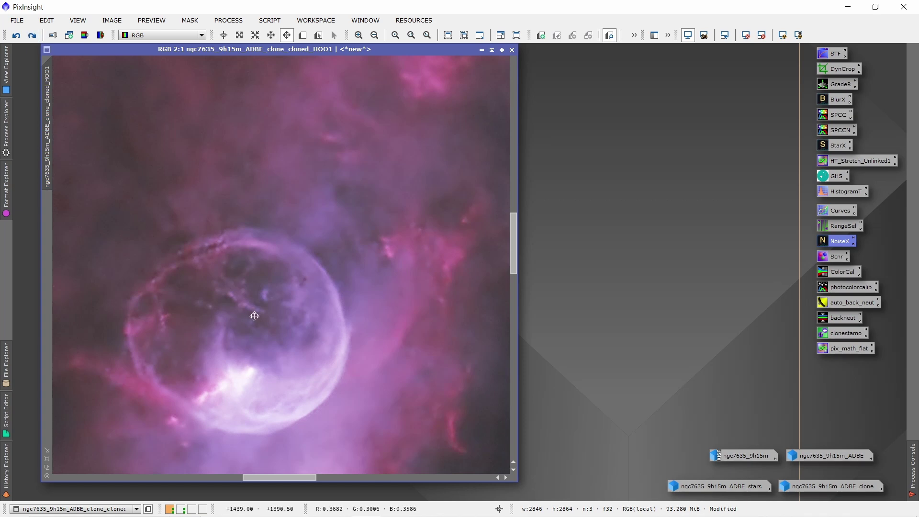
scroll(254, 316, "down", 3)
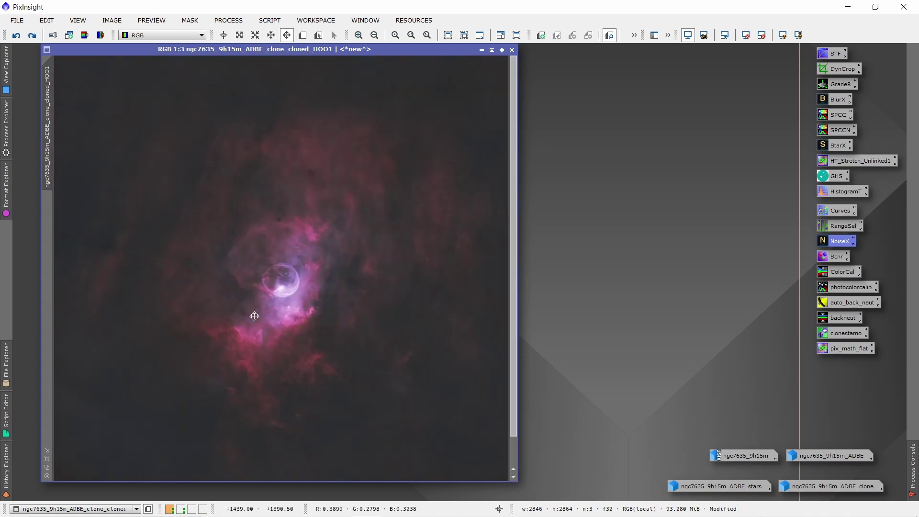
- Redo Invert, the colour shift and the second Invert, turning the clouds golden-orange
left_click(31, 35)
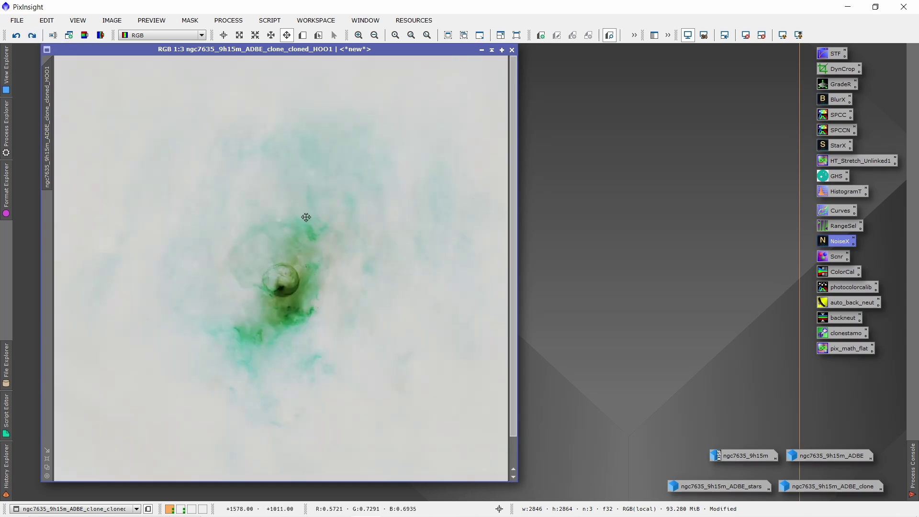
left_click(34, 36)
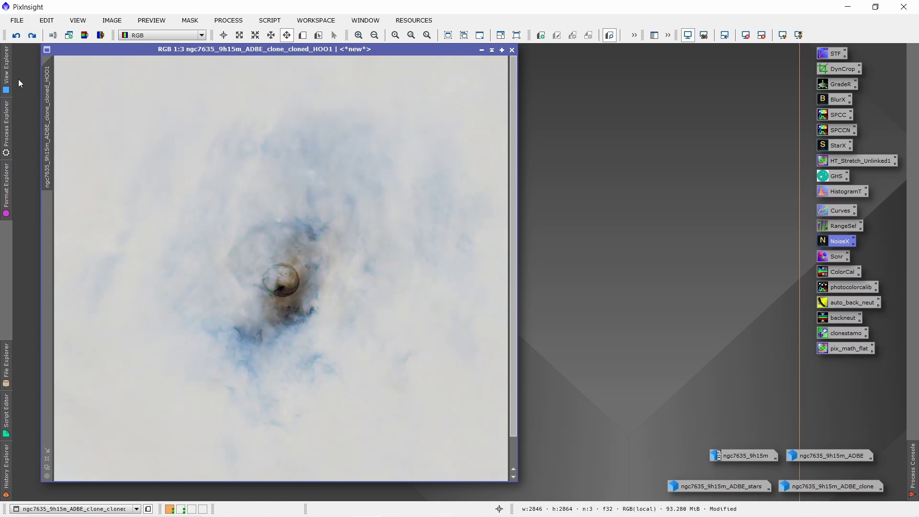
left_click(34, 36)
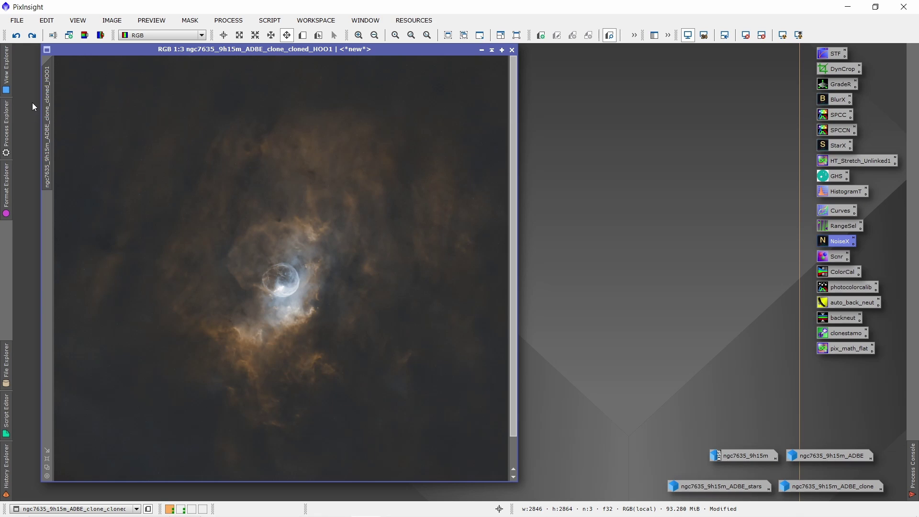
scroll(284, 303, "up", 2)
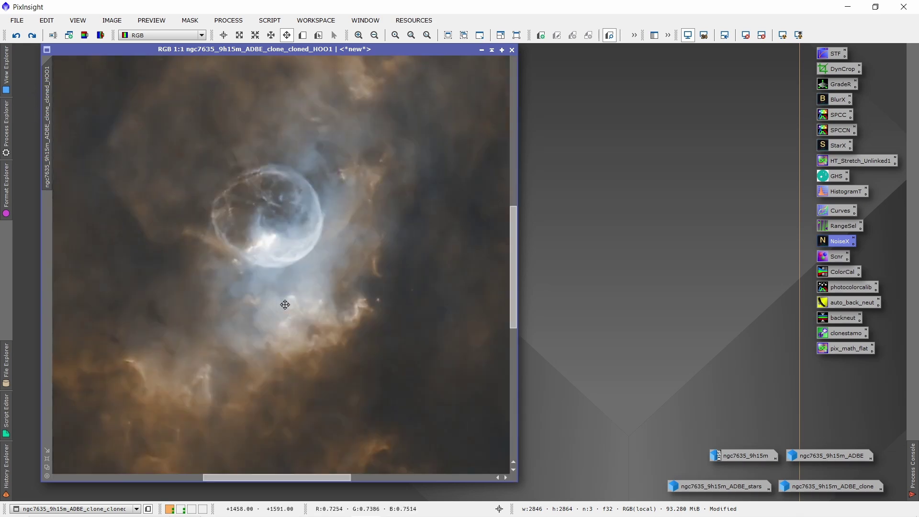
scroll(284, 303, "down", 1)
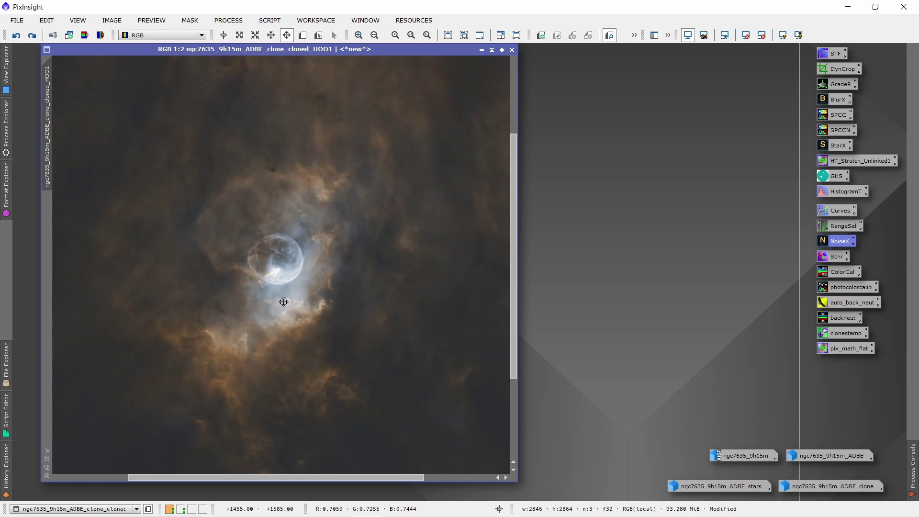
- Redo the blue-core brightening and background-darkening steps, zooming in to inspect the nebula
left_click(38, 35)
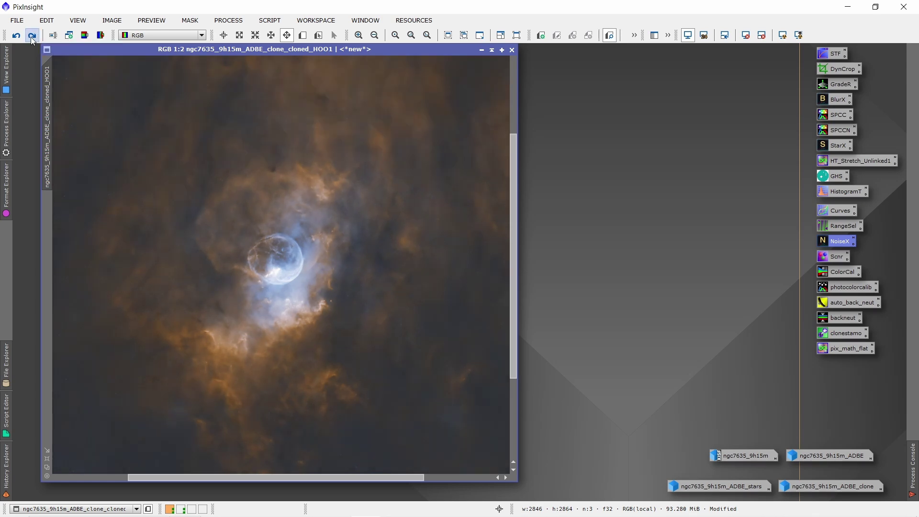
left_click(31, 36)
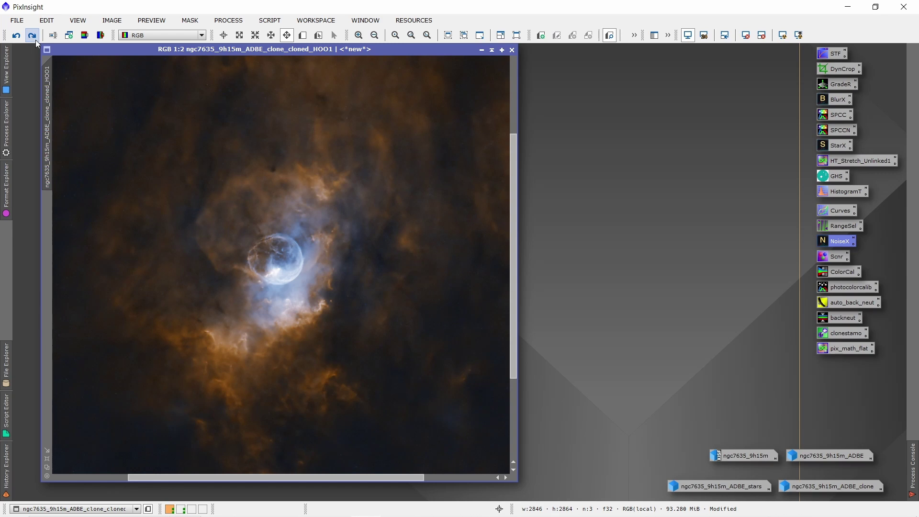
scroll(291, 246, "up", 1)
scroll(291, 247, "down", 1)
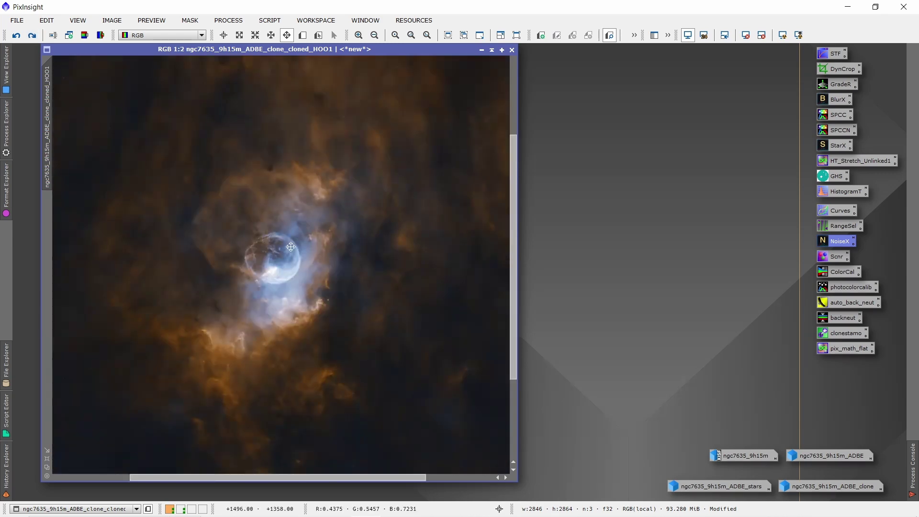
scroll(291, 247, "down", 1)
scroll(289, 245, "up", 1)
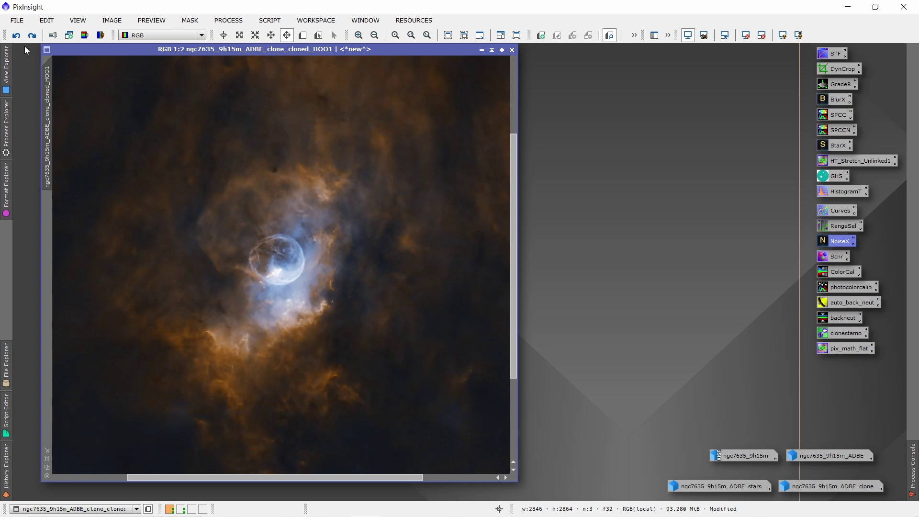
scroll(275, 343, "up", 1)
scroll(273, 273, "up", 1)
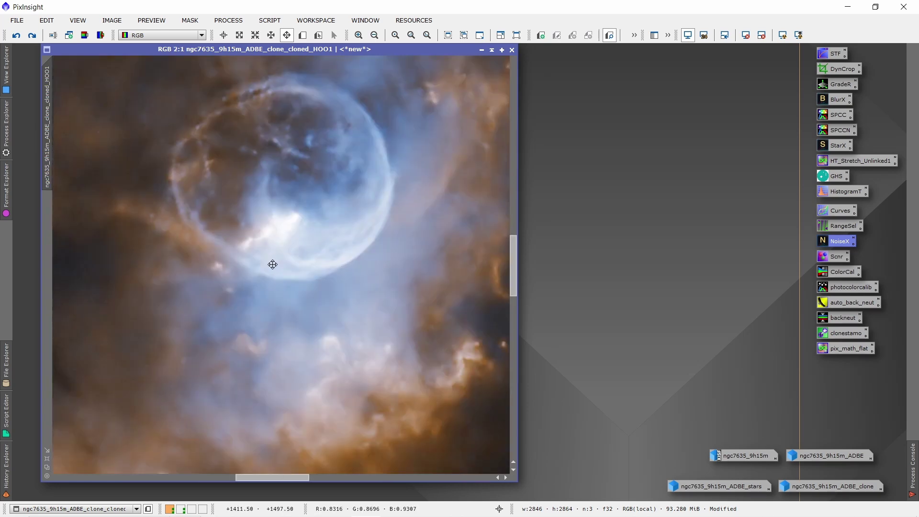
scroll(273, 255, "down", 1)
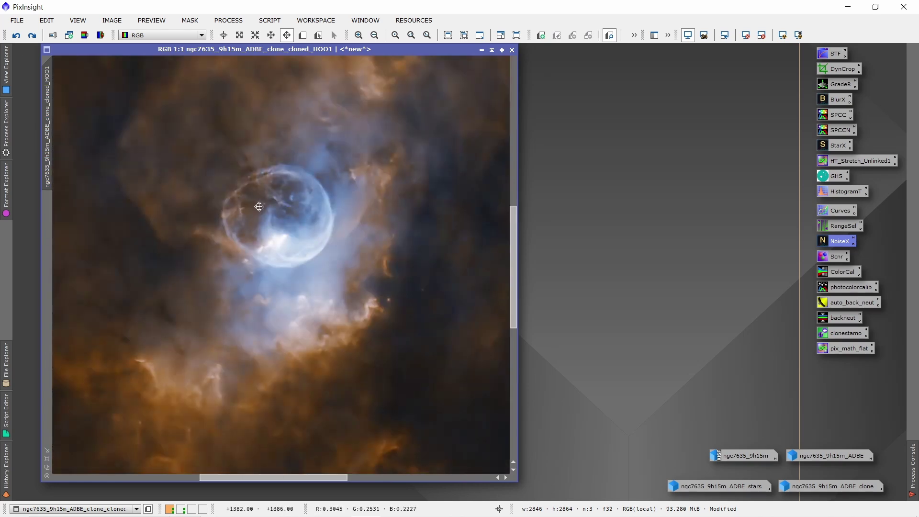
- Reapply the MultiscaleLinearTransform sharpening and inspect the crisper bubble shell
left_click(31, 36)
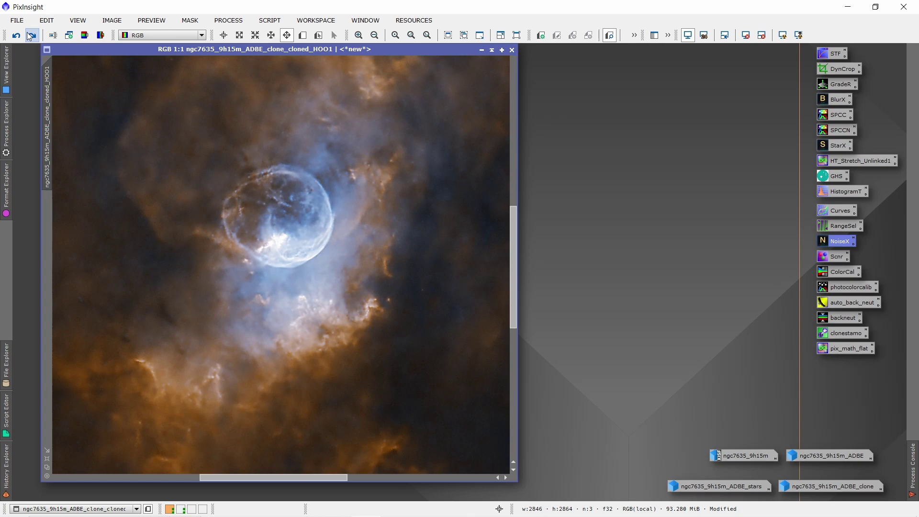
scroll(259, 204, "up", 2)
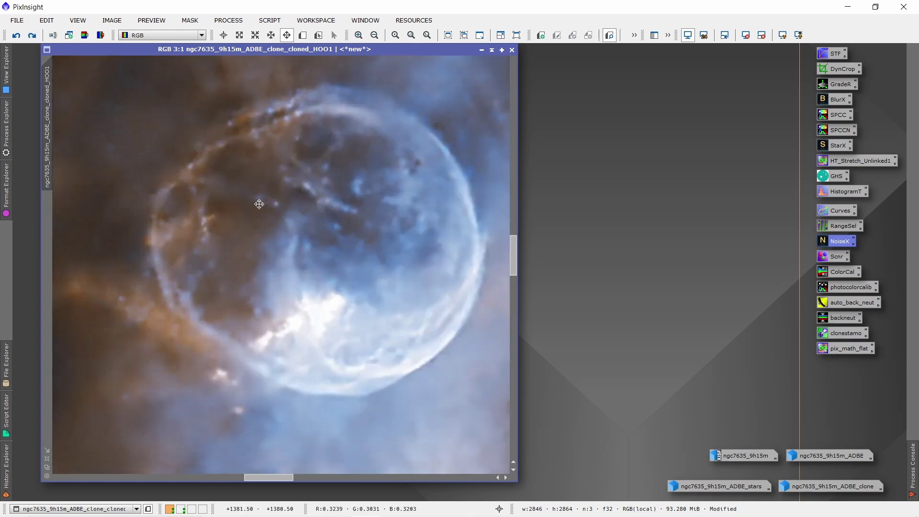
scroll(259, 204, "down", 3)
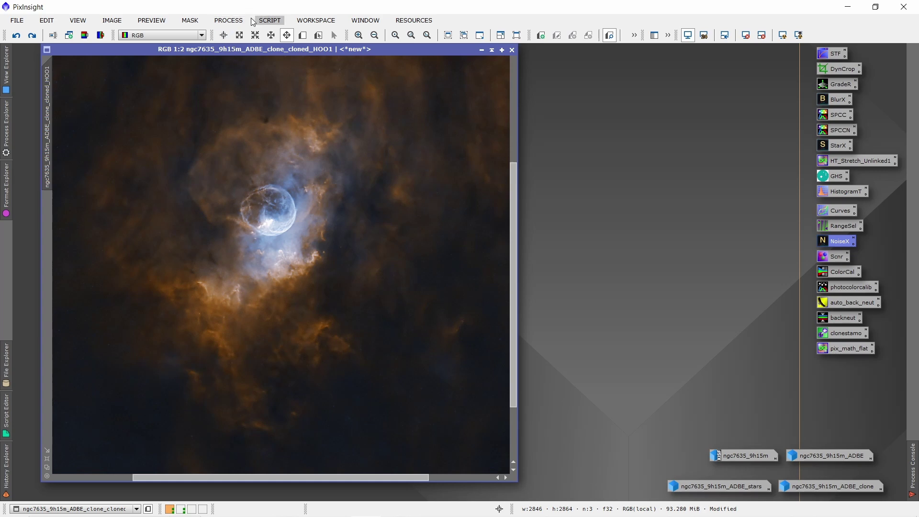
left_click(259, 20)
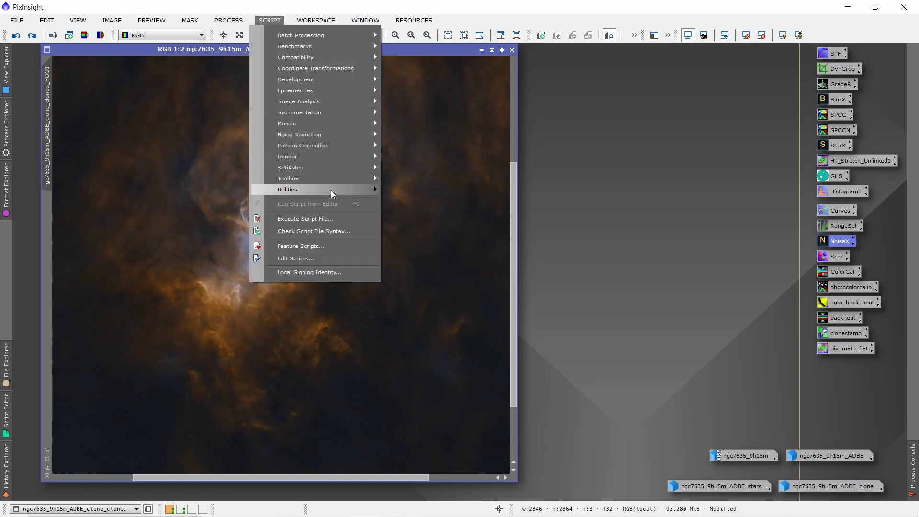
- Sharpen HOO1 with the AdvSharpen script using layer biases 0.00/0.40/0.10/0.00
mouse_move(332, 190)
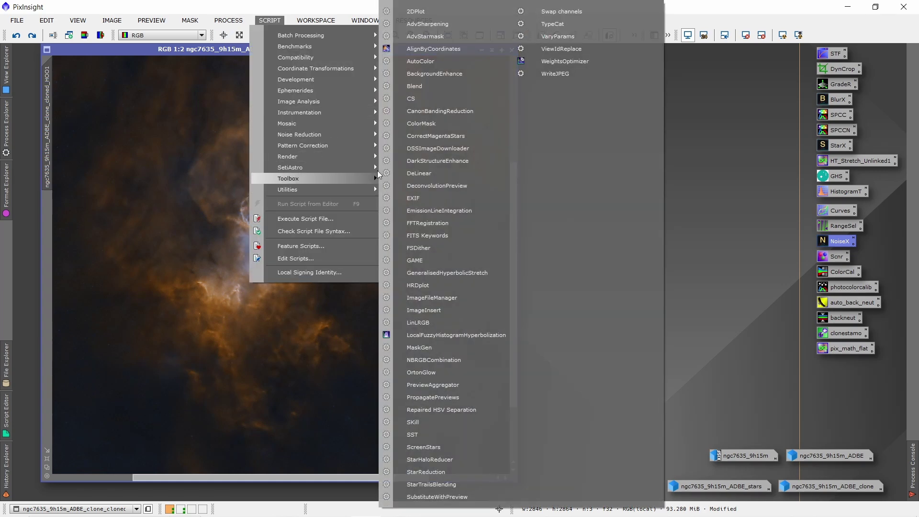
left_click(430, 24)
left_click_drag(468, 184, 652, 79)
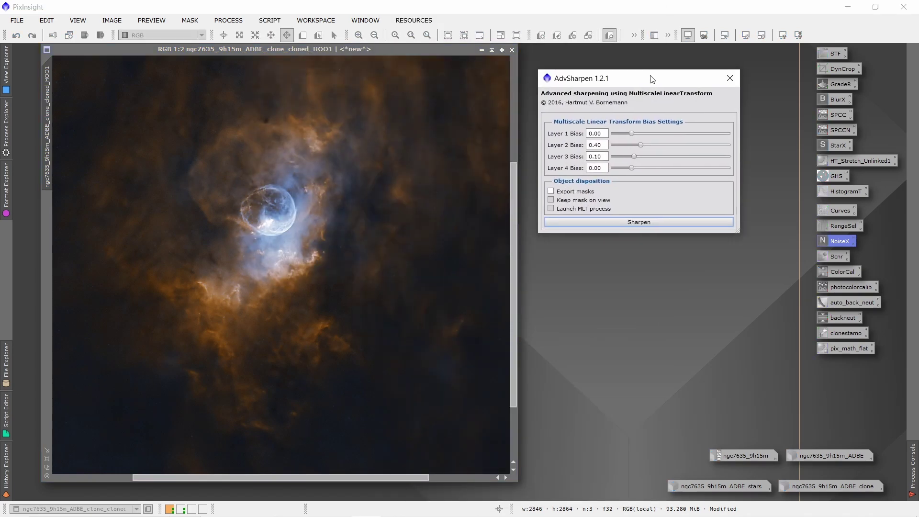
left_click(729, 78)
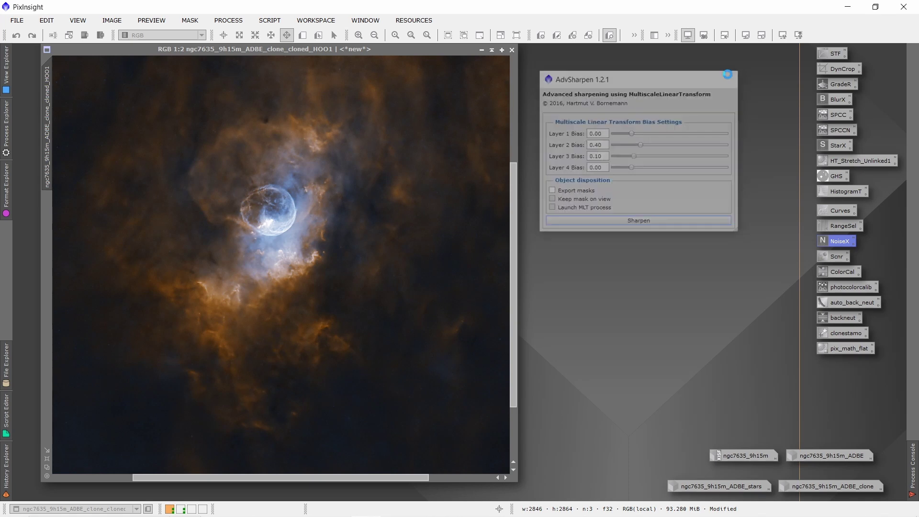
scroll(289, 200, "up", 2)
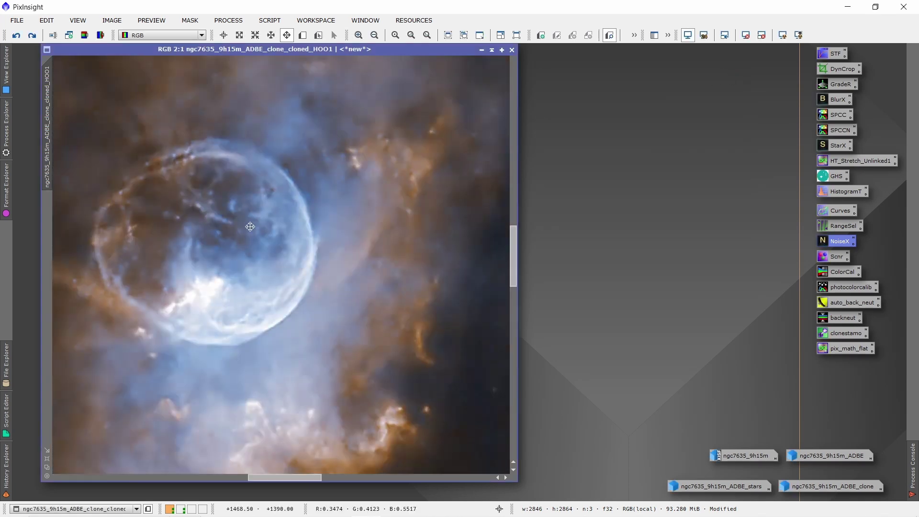
- Undo and redo the sharpening repeatedly to compare the bubble before and after
left_click(17, 36)
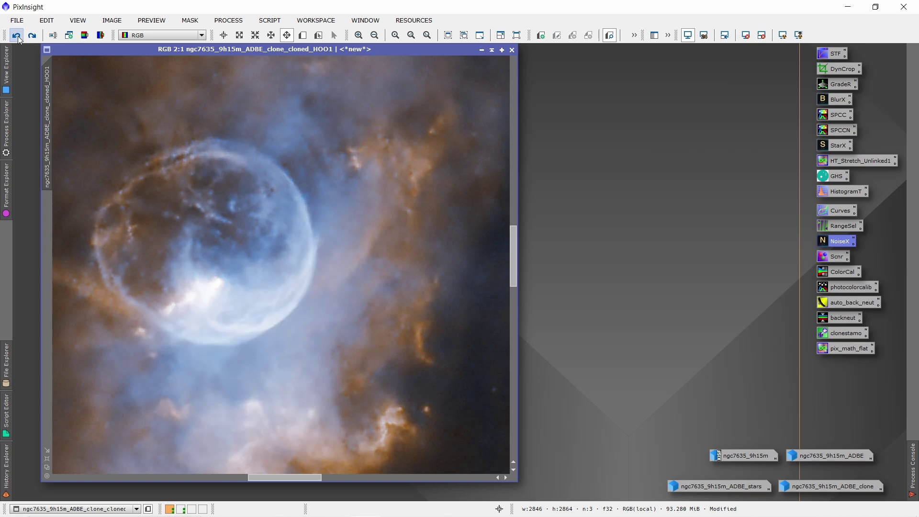
left_click(35, 37)
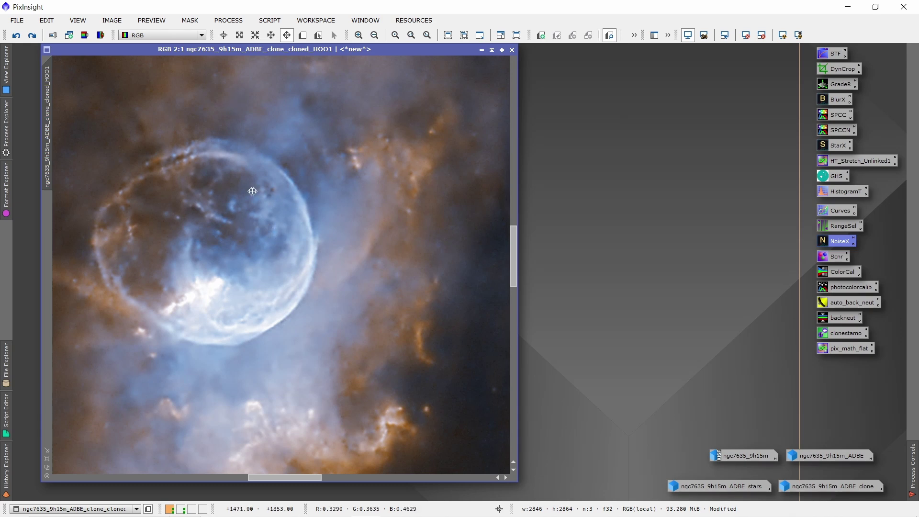
left_click(32, 35)
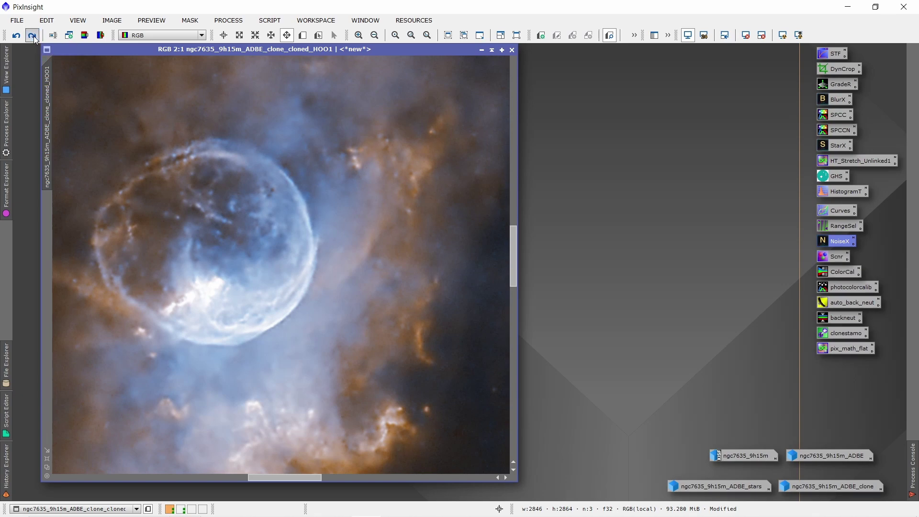
scroll(269, 283, "down", 1)
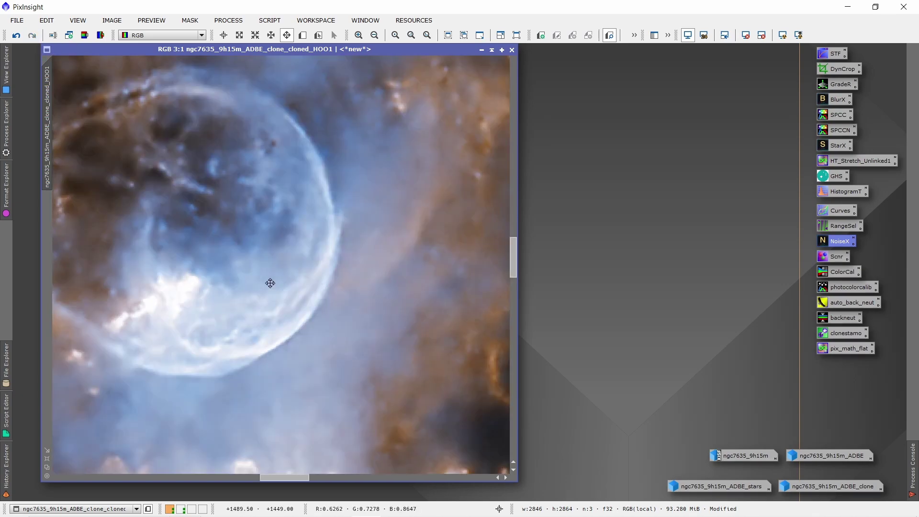
scroll(270, 283, "down", 1)
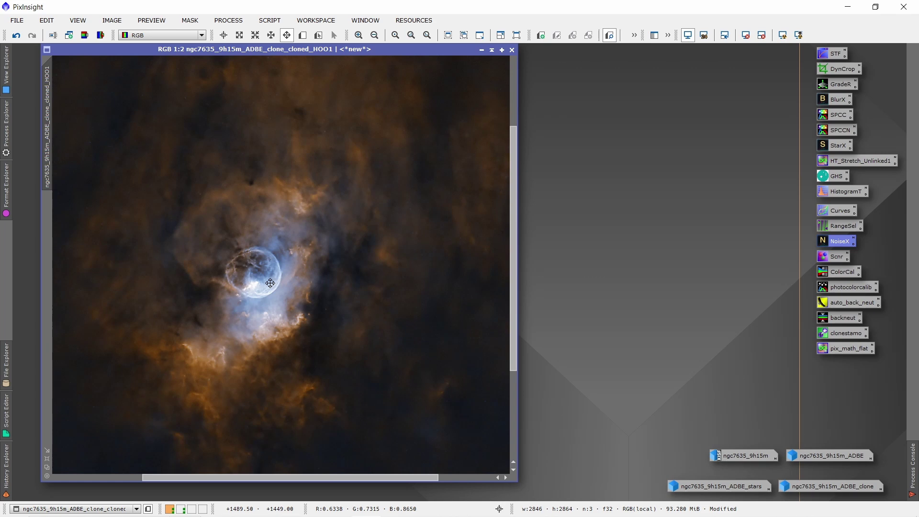
scroll(271, 283, "left", 2)
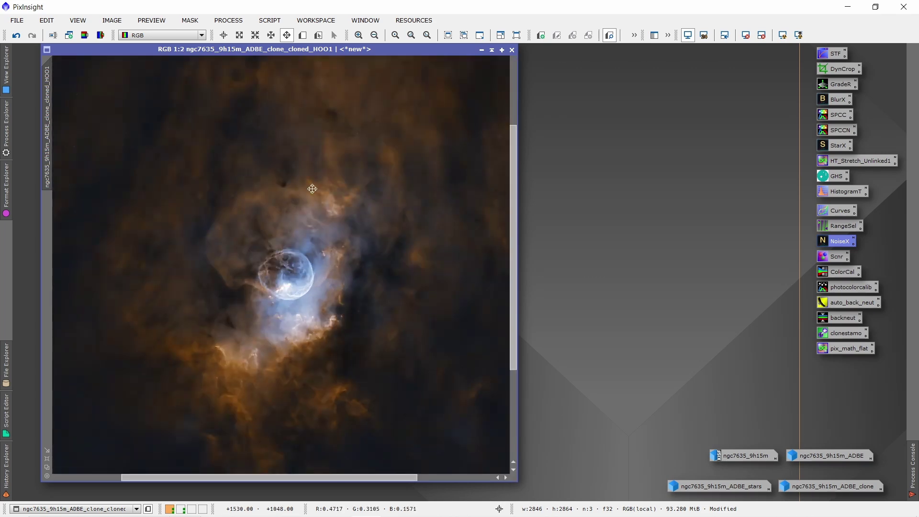
left_click(17, 34)
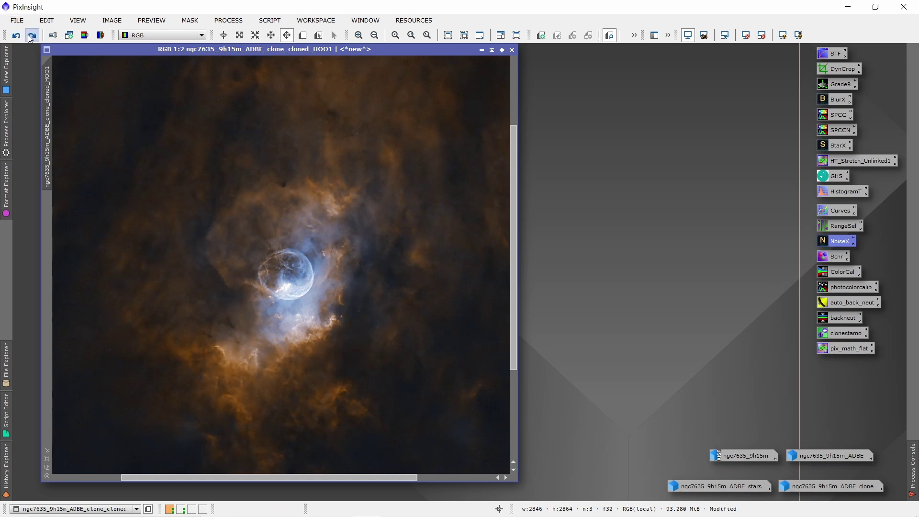
left_click(31, 37)
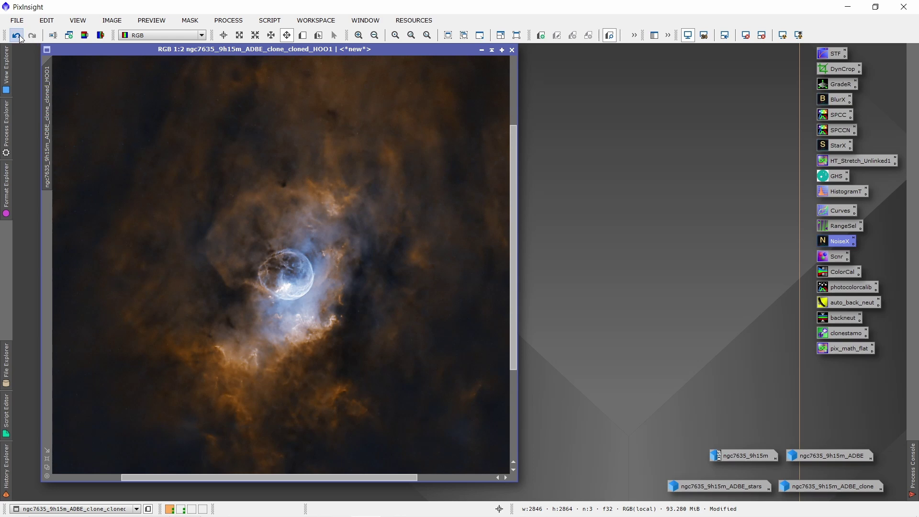
- Leave the sharpening applied and open the ngc7635_9h15m_ADBE_stars stars-only image
left_click(16, 34)
left_click(32, 36)
scroll(305, 277, "up", 2)
scroll(304, 276, "down", 3)
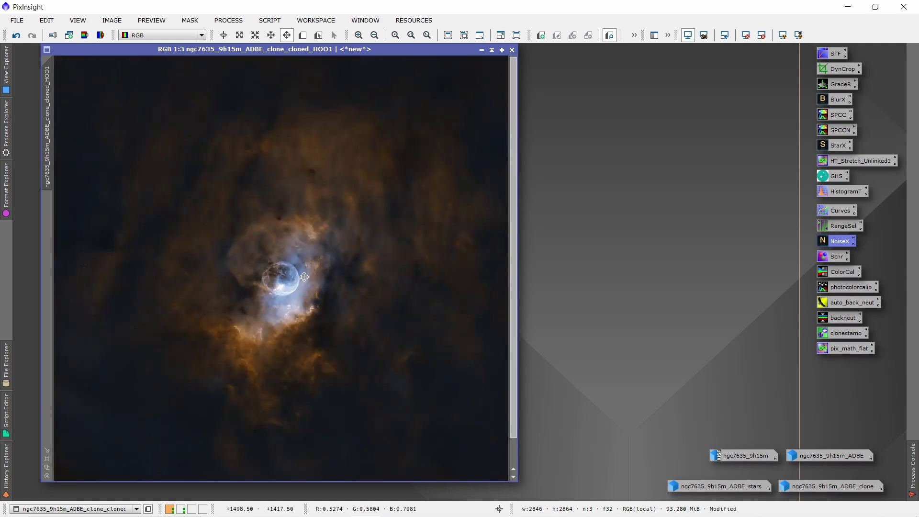
scroll(305, 277, "up", 1)
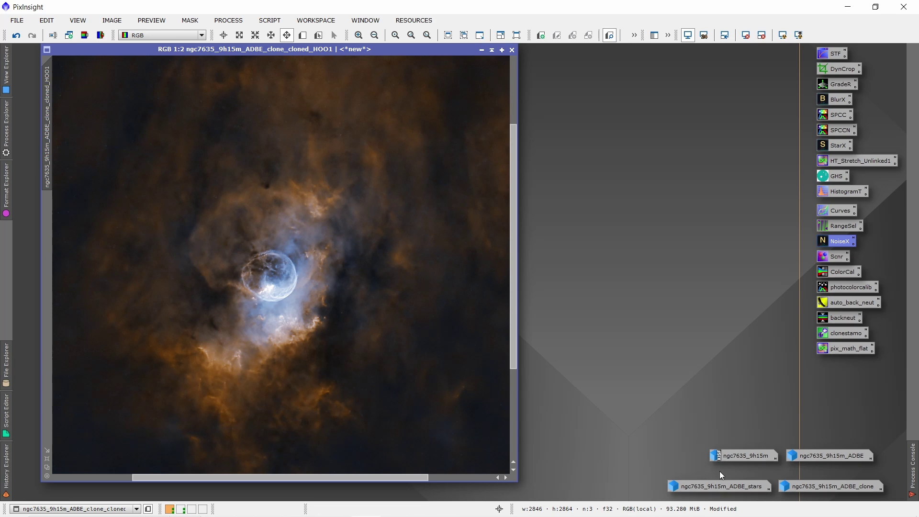
double_click(700, 487)
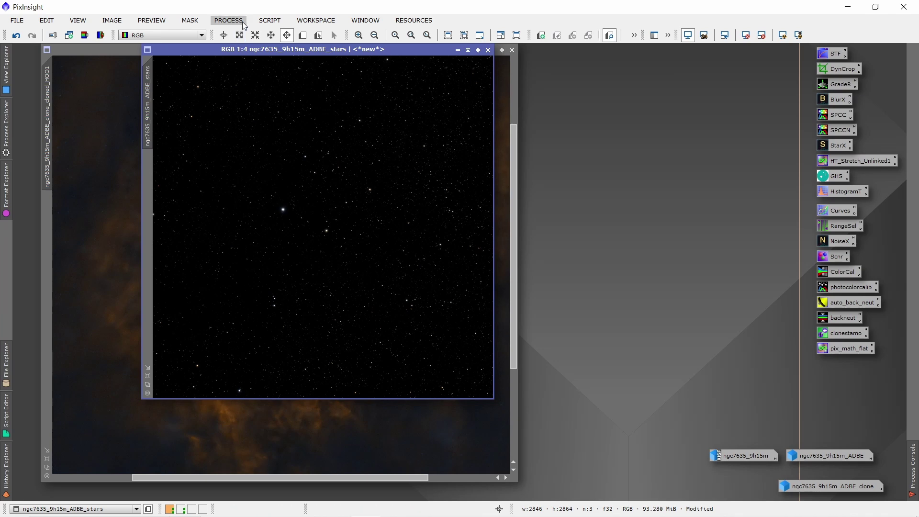
- Launch SCRIPT > SetiAstro > Star Stretch, then close it without stretching the stars
left_click(268, 20)
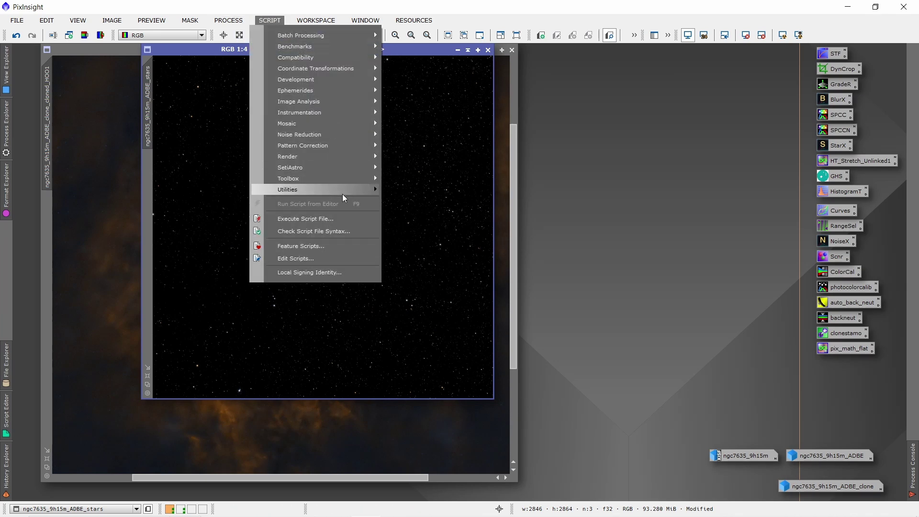
mouse_move(352, 168)
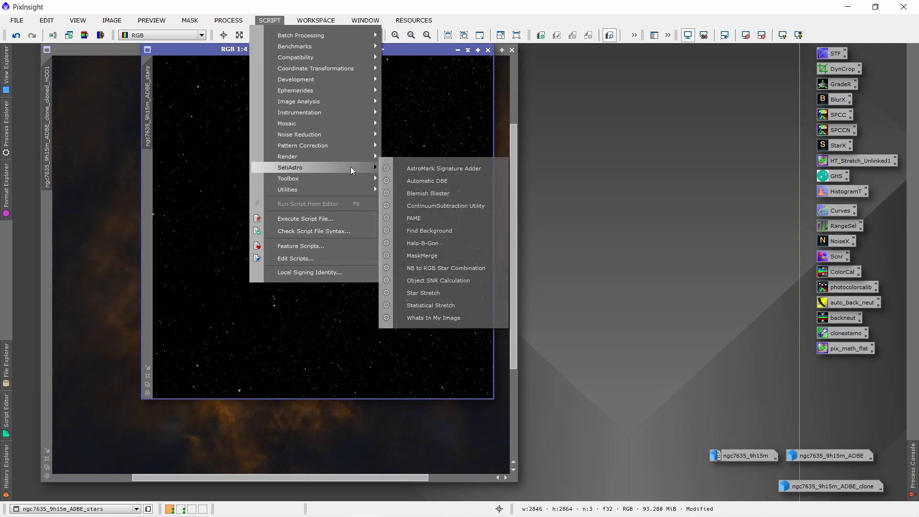
left_click(460, 294)
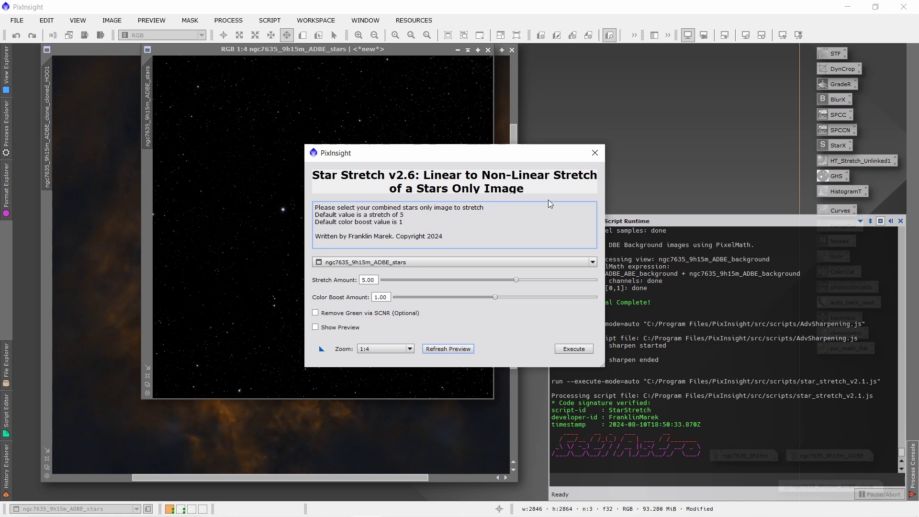
left_click(593, 153)
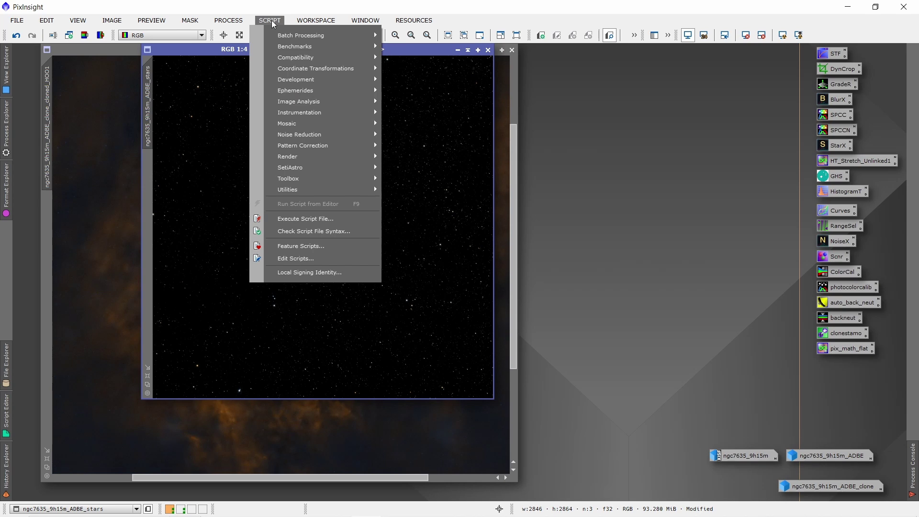
- Run ScreenStars with HOO1 as starless and ADBE_stars as stars, creating the 'starry' image
mouse_move(312, 185)
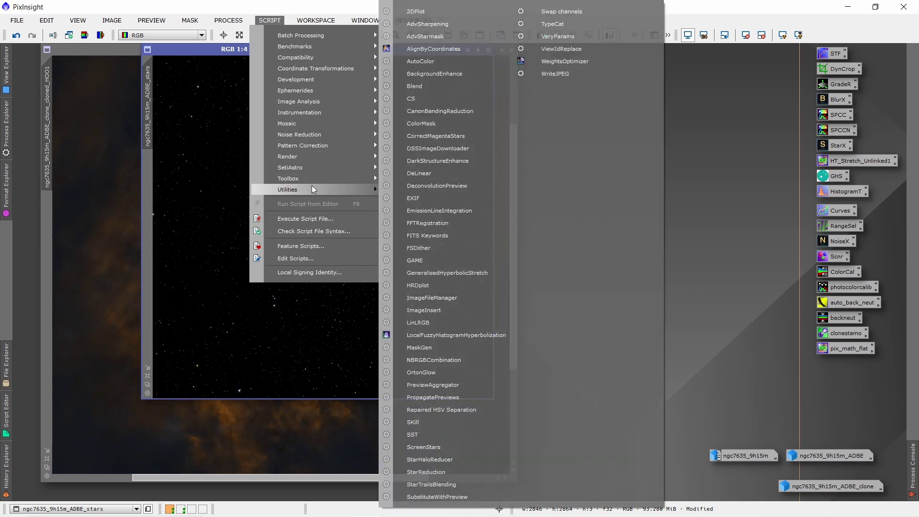
left_click(475, 444)
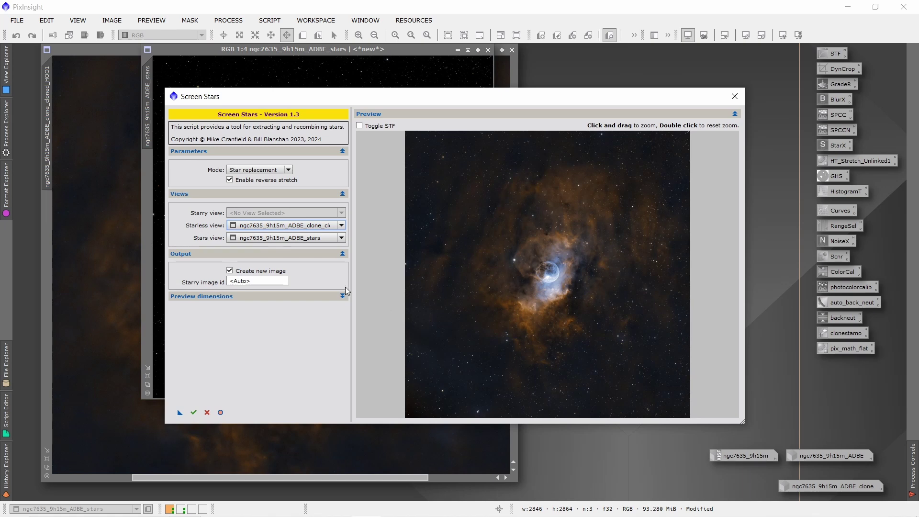
left_click(334, 226)
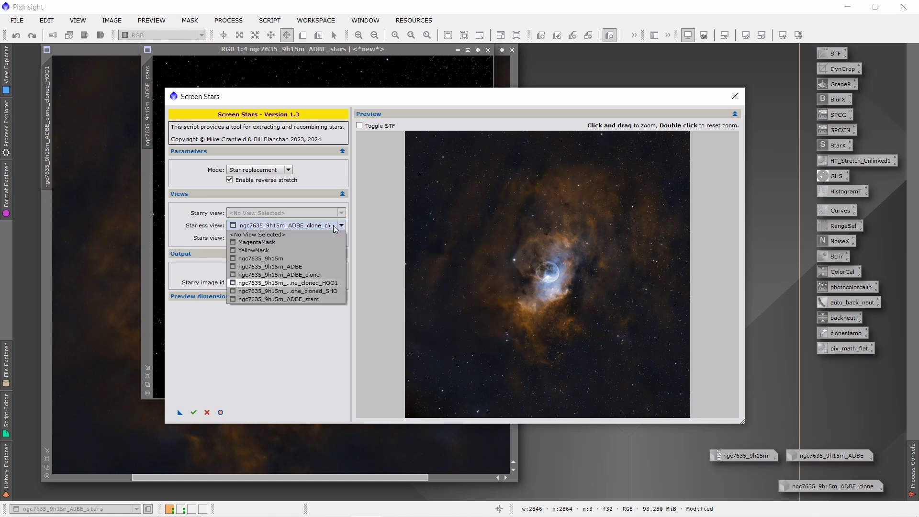
left_click(322, 283)
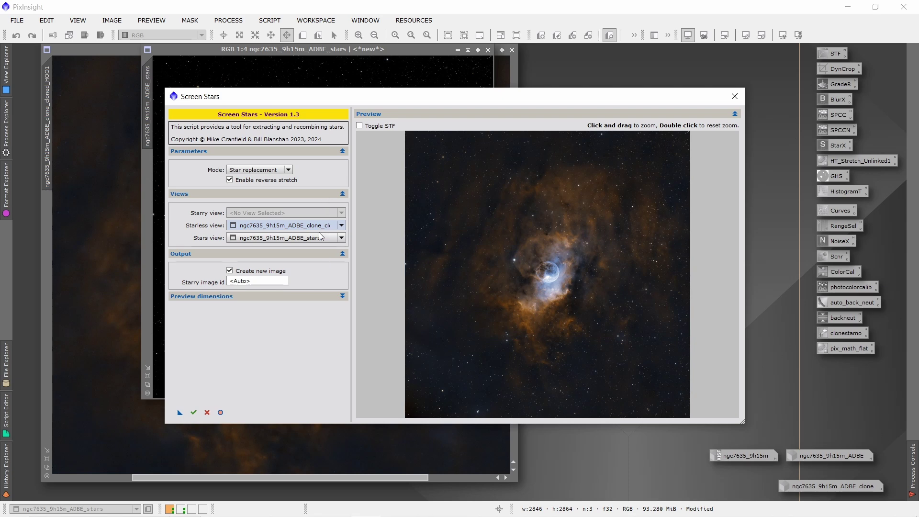
mouse_move(322, 240)
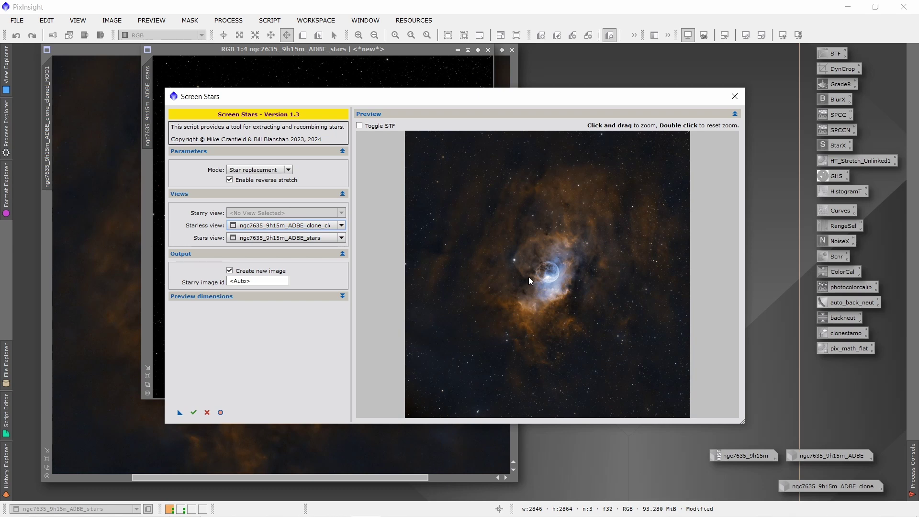
left_click_drag(492, 205, 616, 336)
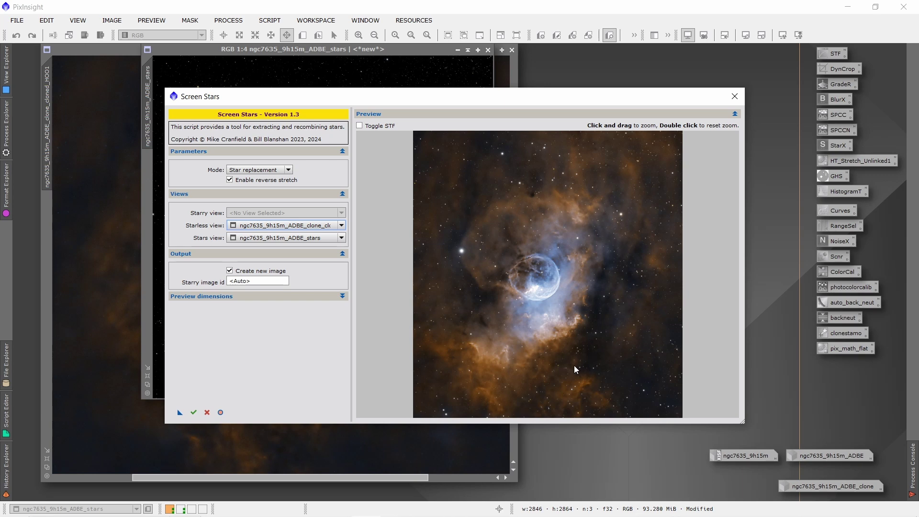
left_click(194, 416)
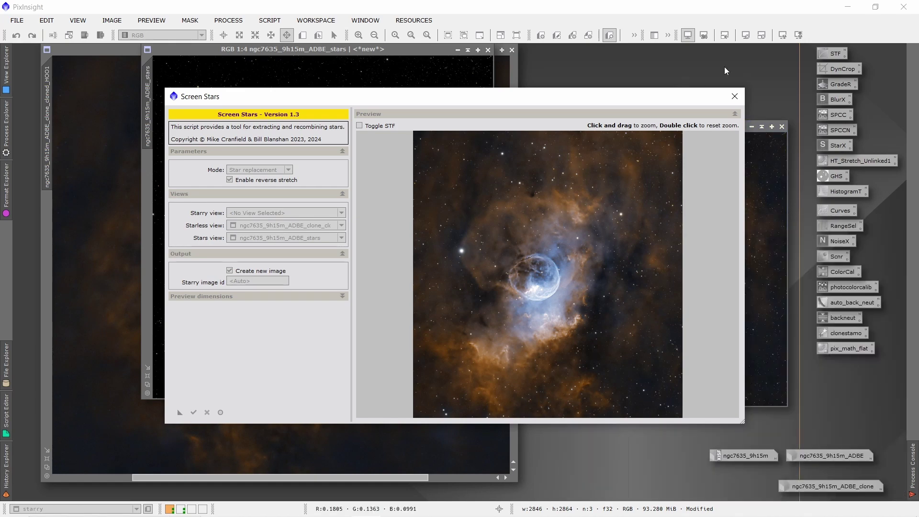
left_click(735, 96)
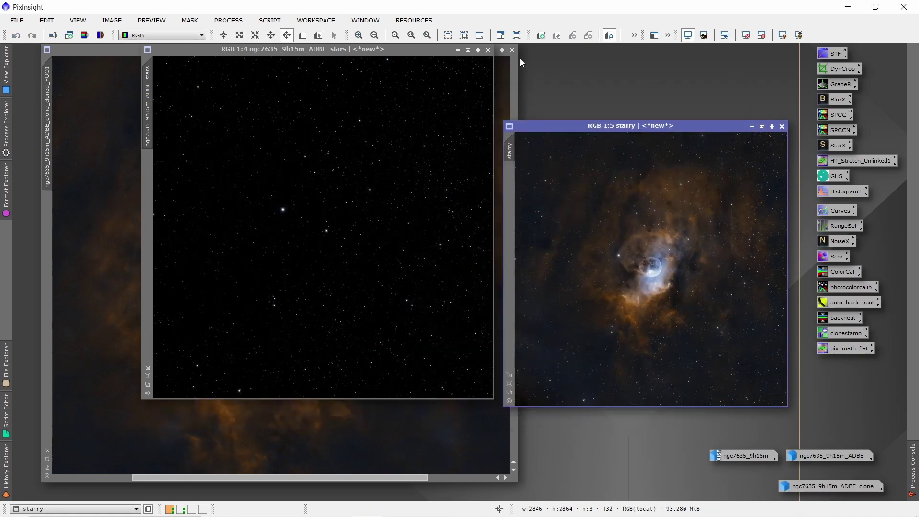
- Minimize the stars and HOO1 windows, then move and enlarge the starry window at 1:4
left_click(457, 51)
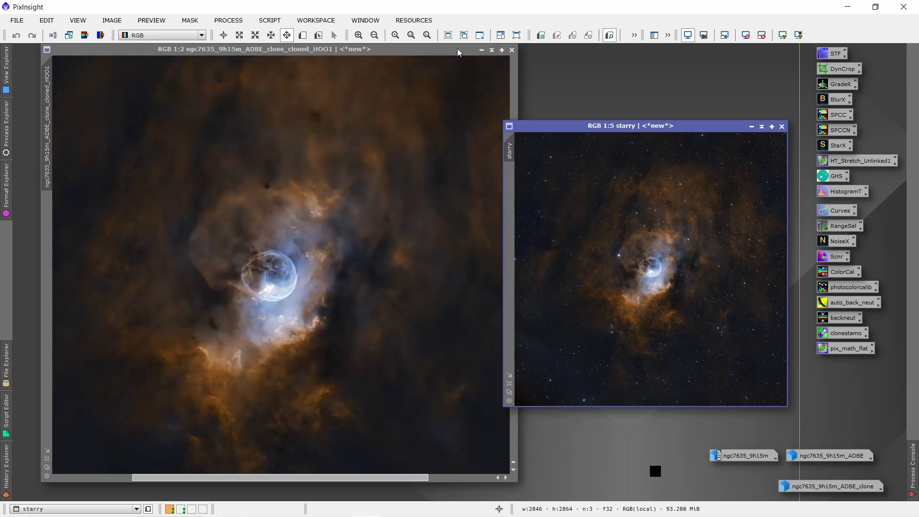
left_click(482, 50)
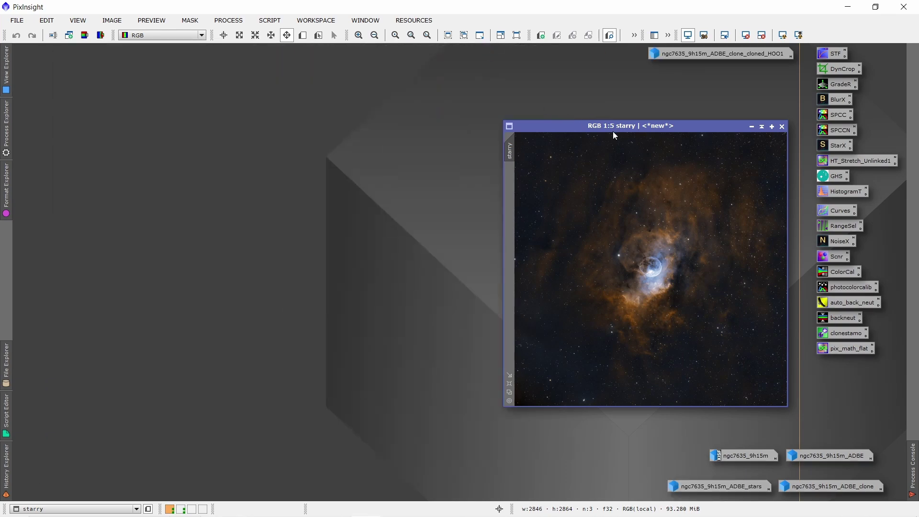
left_click_drag(611, 126, 192, 49)
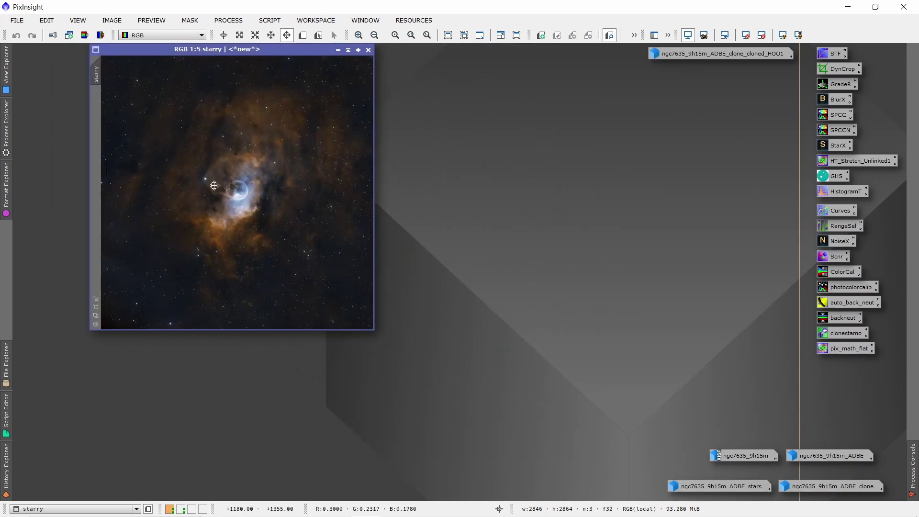
left_click(96, 306)
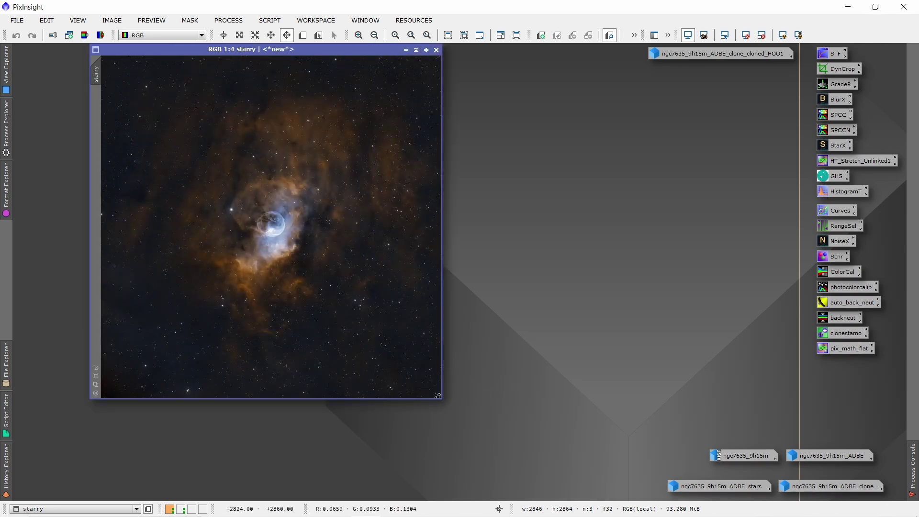
left_click_drag(438, 396, 621, 498)
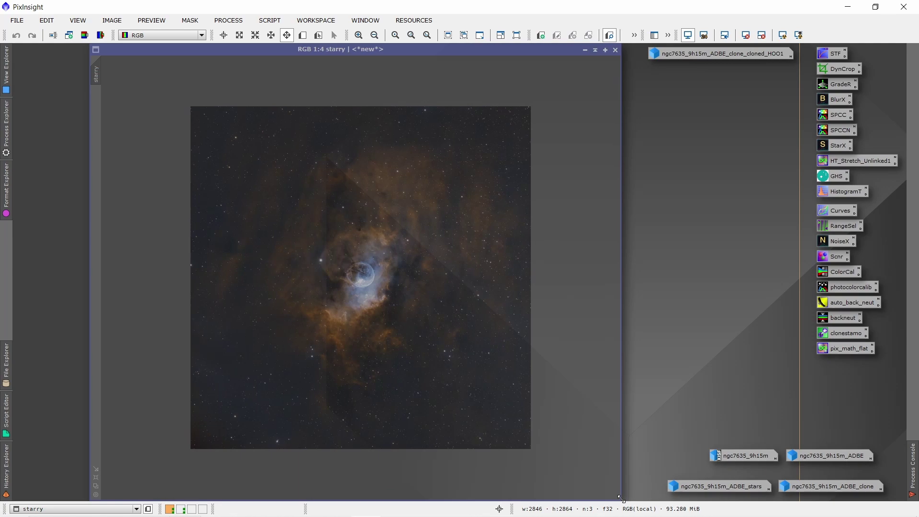
- Zoom and pan across the bubble in the starry image, ending at 1:3
scroll(359, 274, "up", 2)
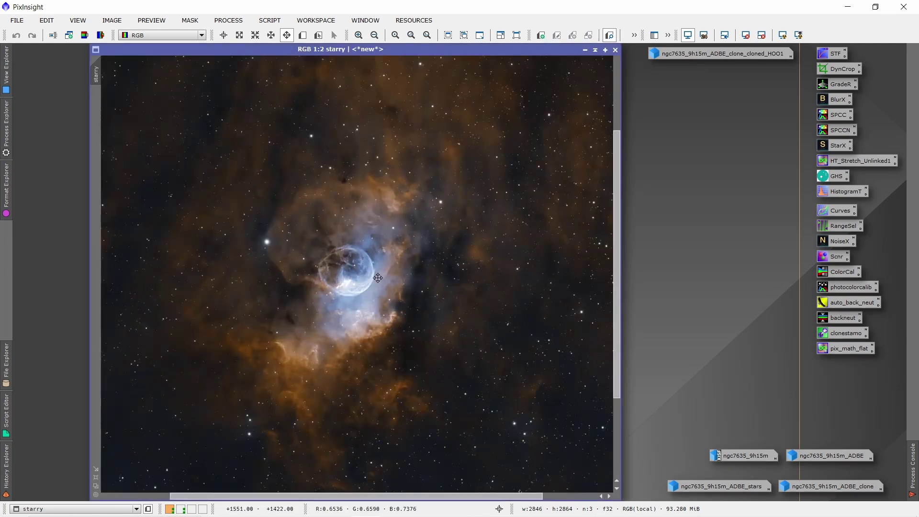
scroll(378, 277, "up", 1)
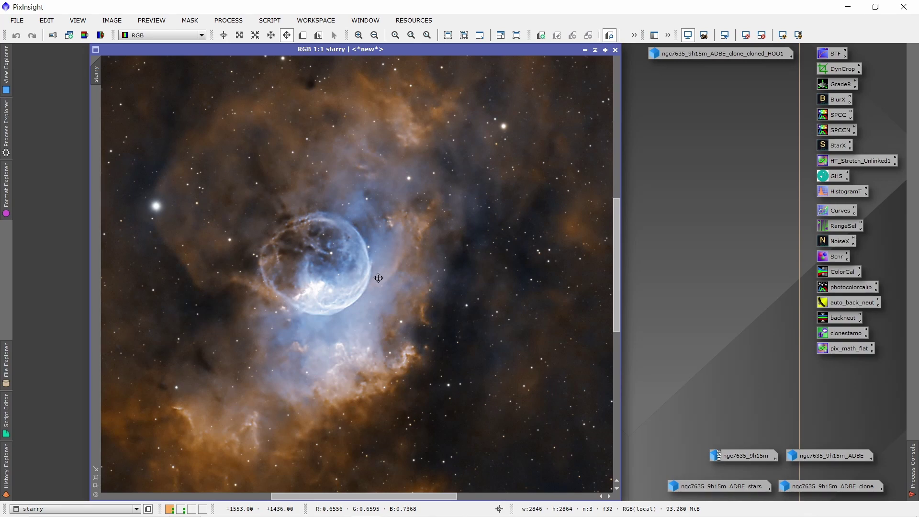
scroll(379, 278, "up", 1)
scroll(378, 277, "down", 3)
scroll(378, 278, "up", 1)
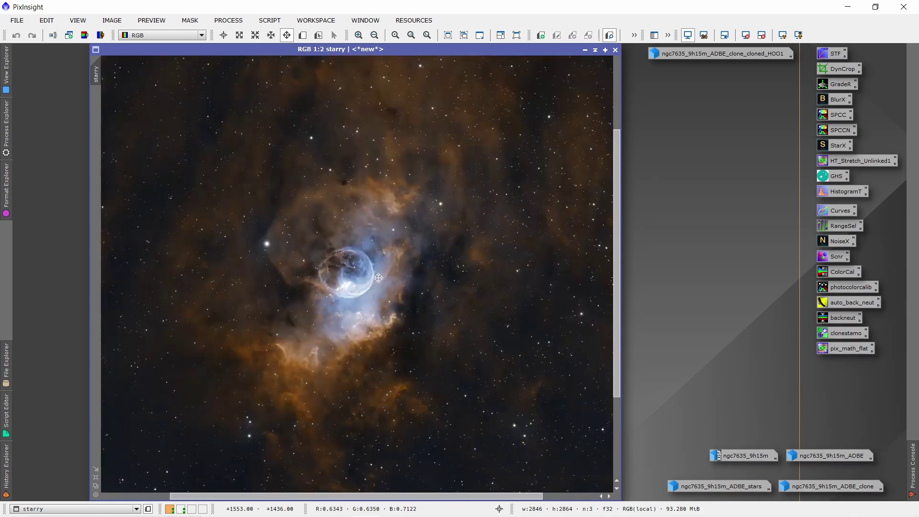
scroll(378, 278, "down", 1)
scroll(378, 278, "up", 1)
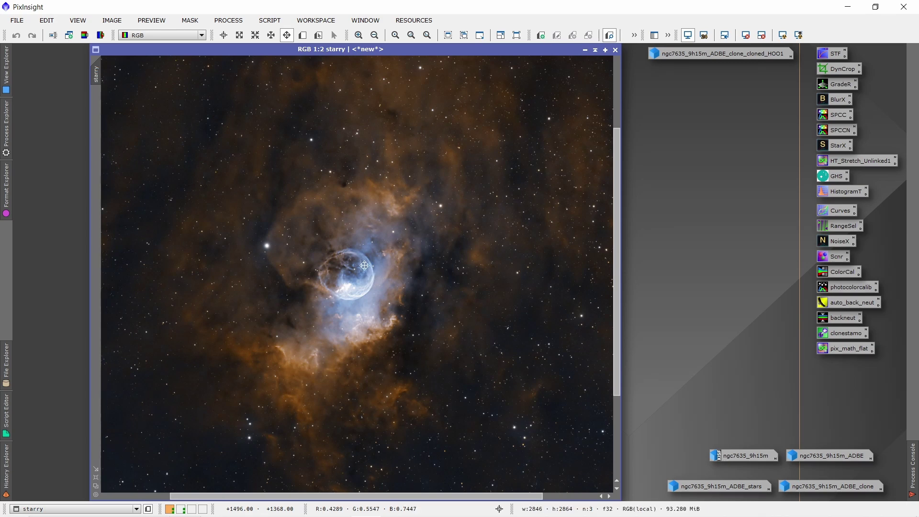
scroll(365, 265, "up", 1)
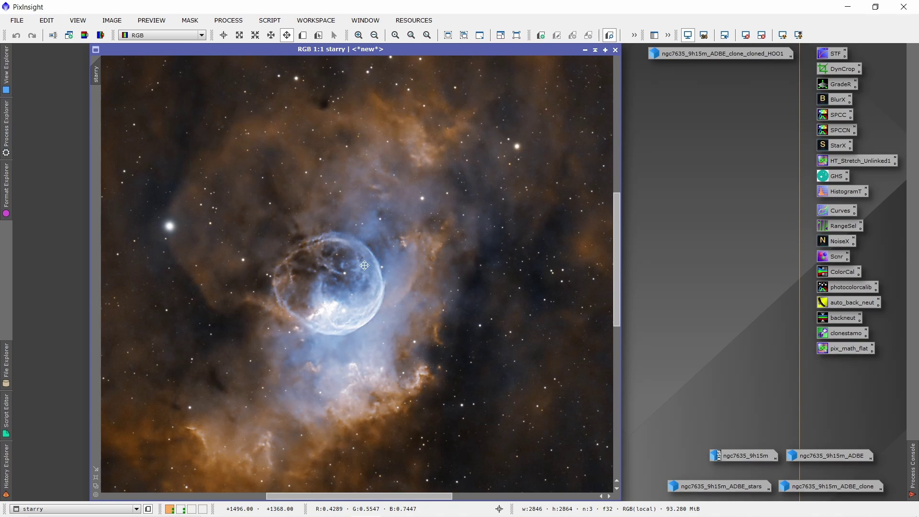
scroll(365, 265, "down", 2)
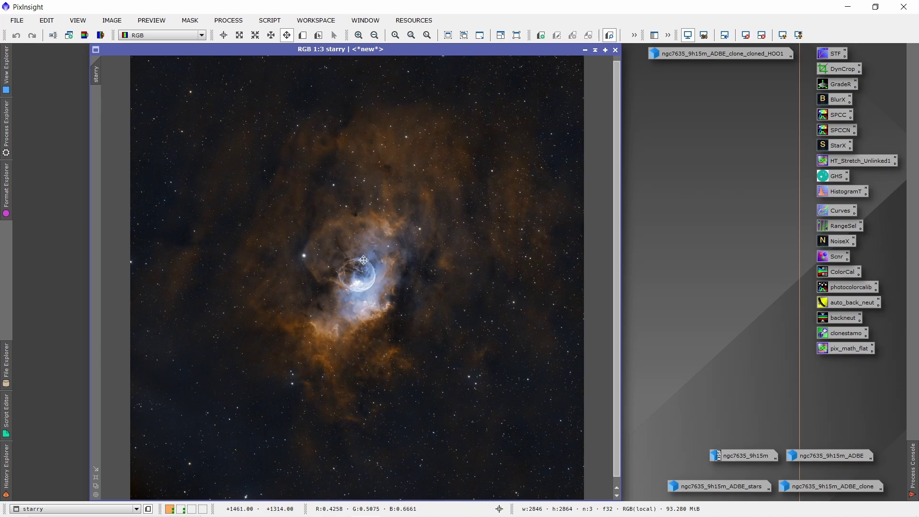
scroll(376, 260, "up", 3)
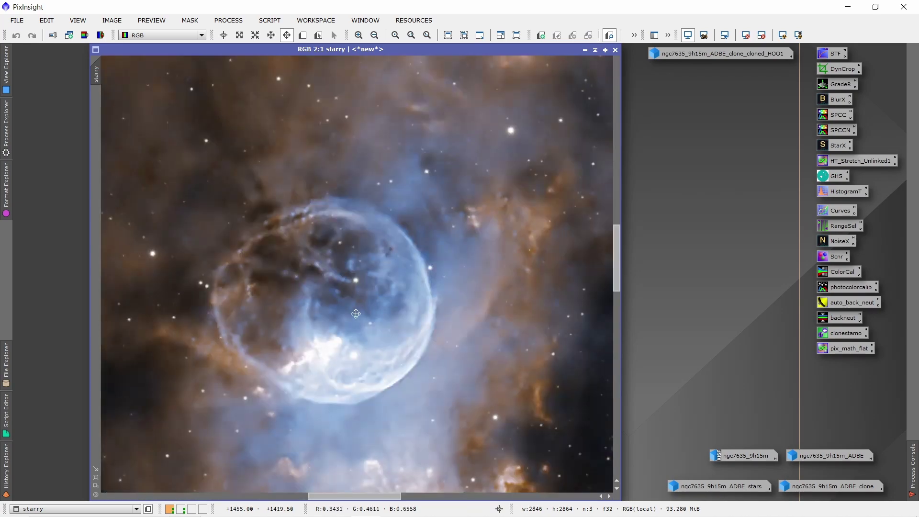
left_click_drag(377, 297, 389, 211)
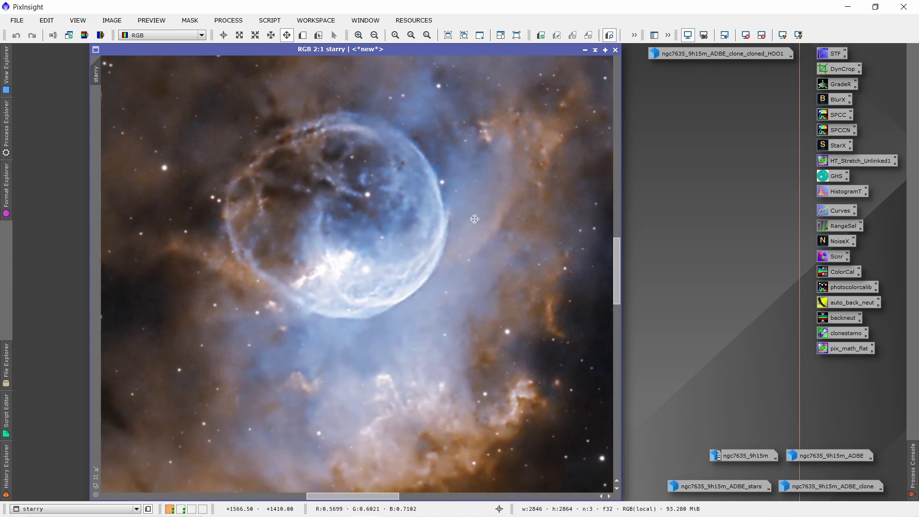
scroll(350, 249, "down", 3)
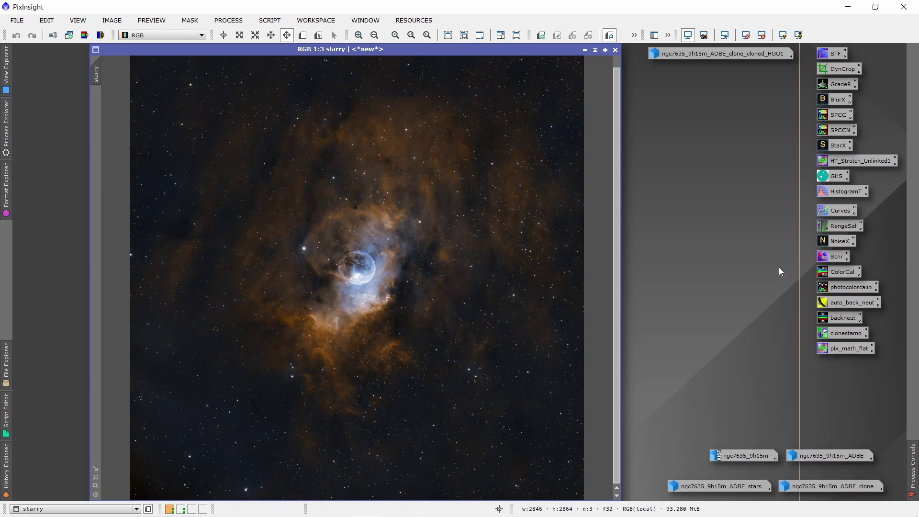
- In CurvesTransformation with Real-Time Preview, try an all-channel brightening curve, then reset it
double_click(839, 210)
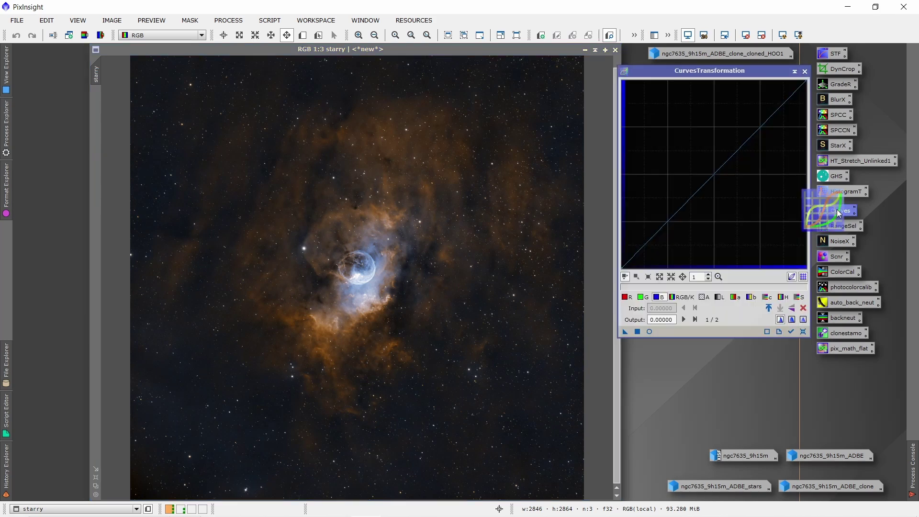
left_click(682, 297)
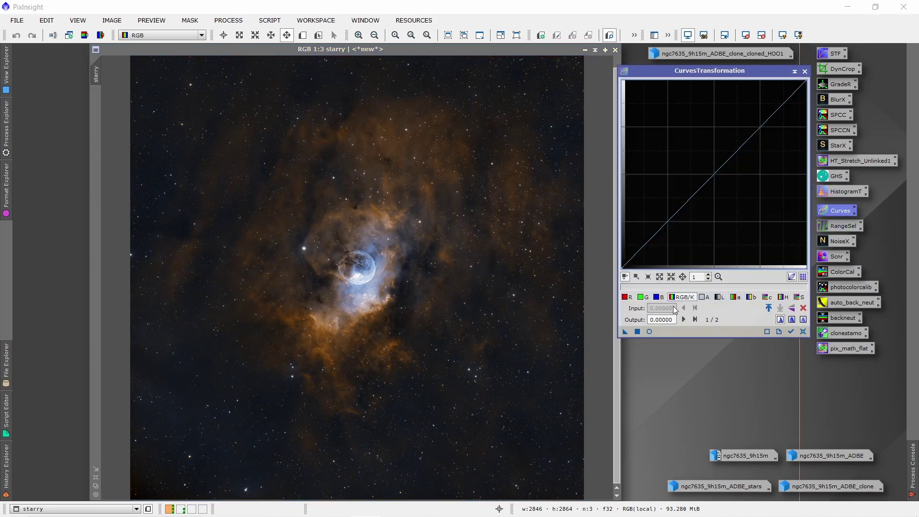
left_click(649, 331)
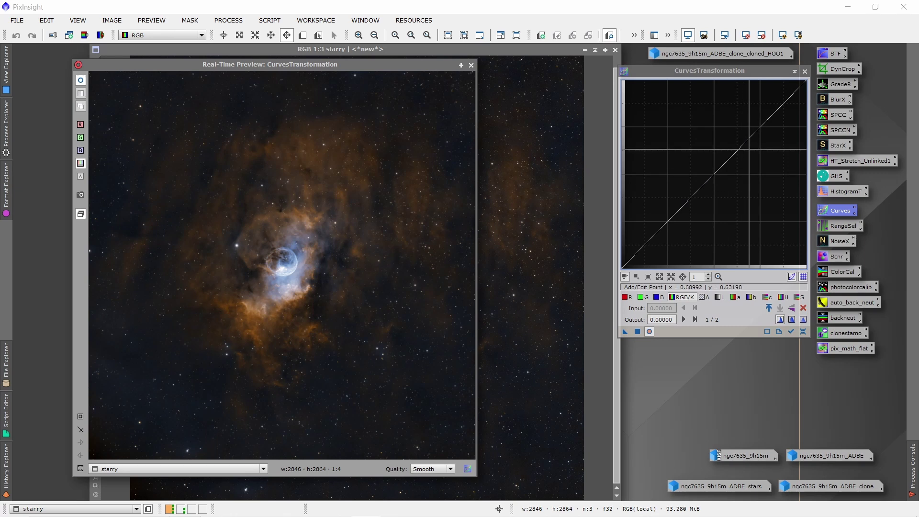
left_click_drag(747, 140, 735, 129)
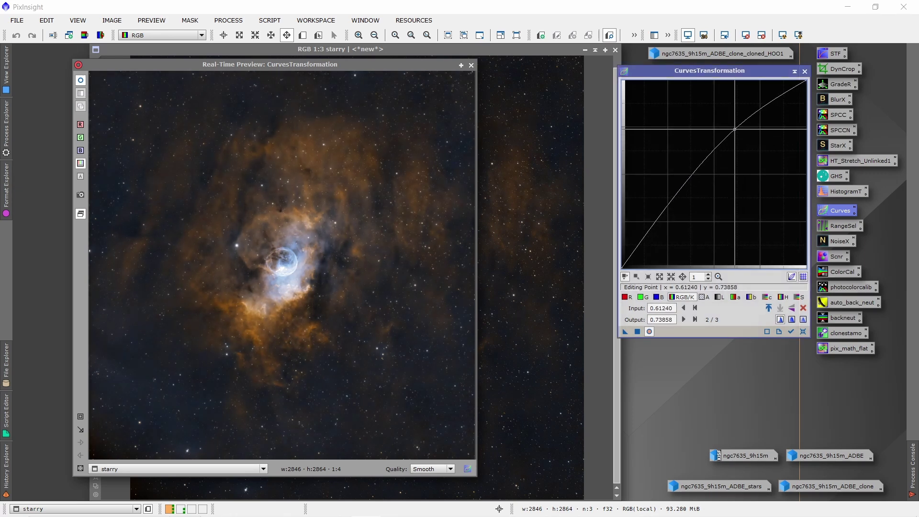
left_click_drag(663, 220, 663, 219)
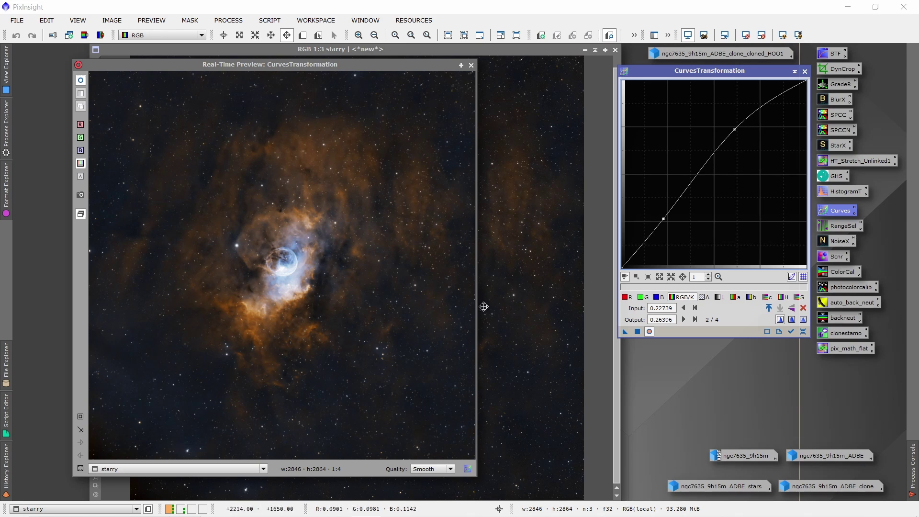
left_click(803, 332)
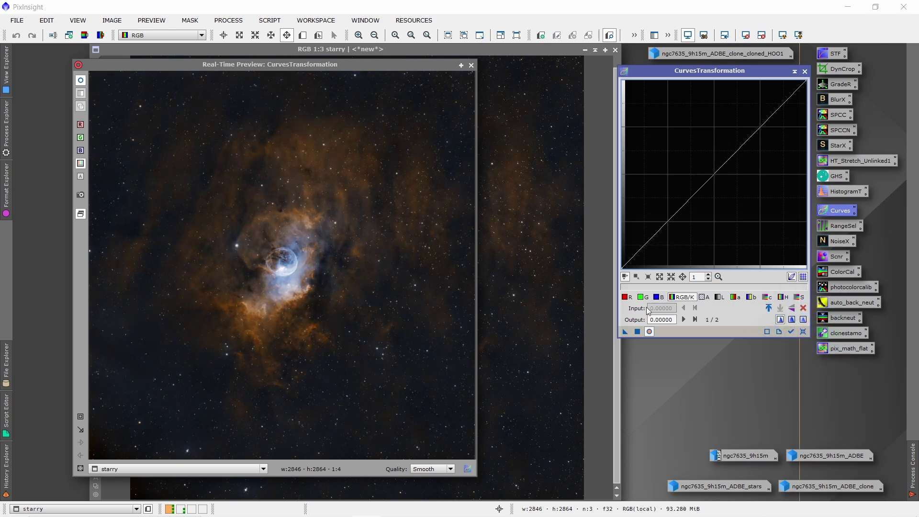
- Add three red-channel curve points, raise the lowest to boost reds, and apply to starry
left_click(625, 297)
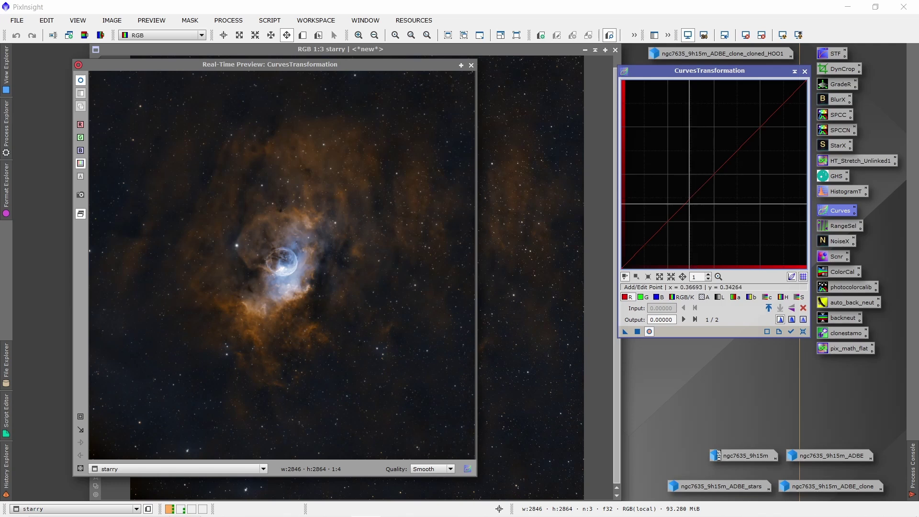
left_click_drag(321, 155, 331, 161)
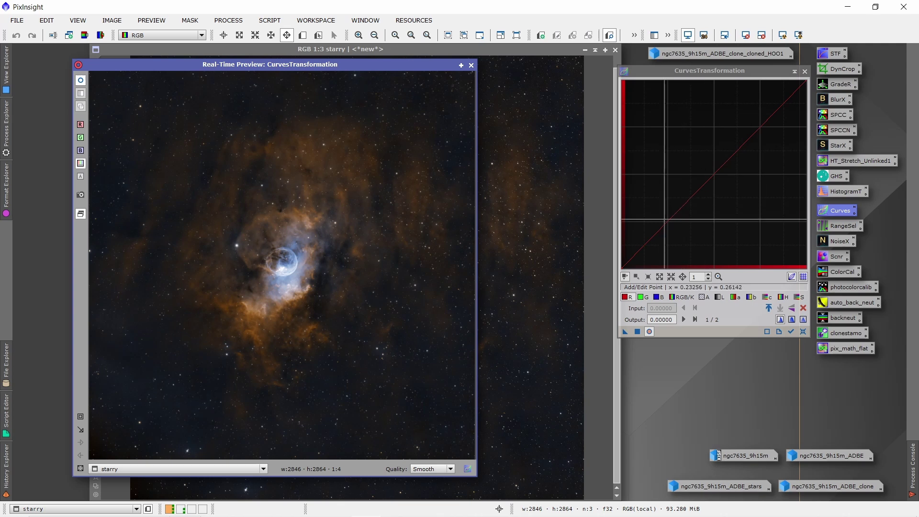
left_click(680, 209)
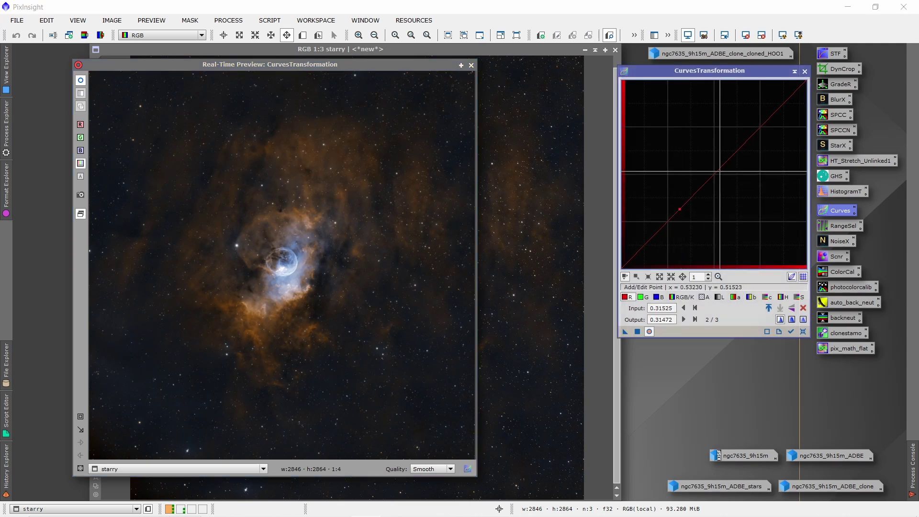
left_click(719, 170)
left_click(760, 127)
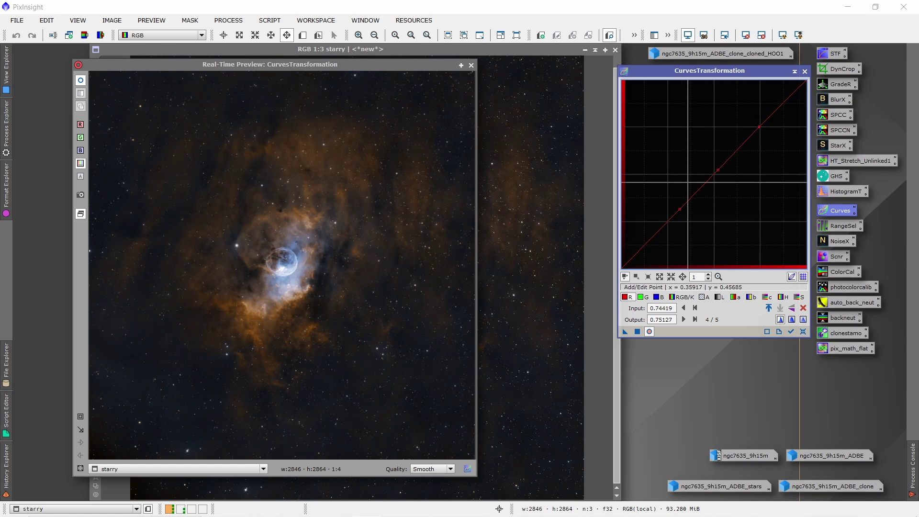
left_click_drag(680, 210, 677, 202)
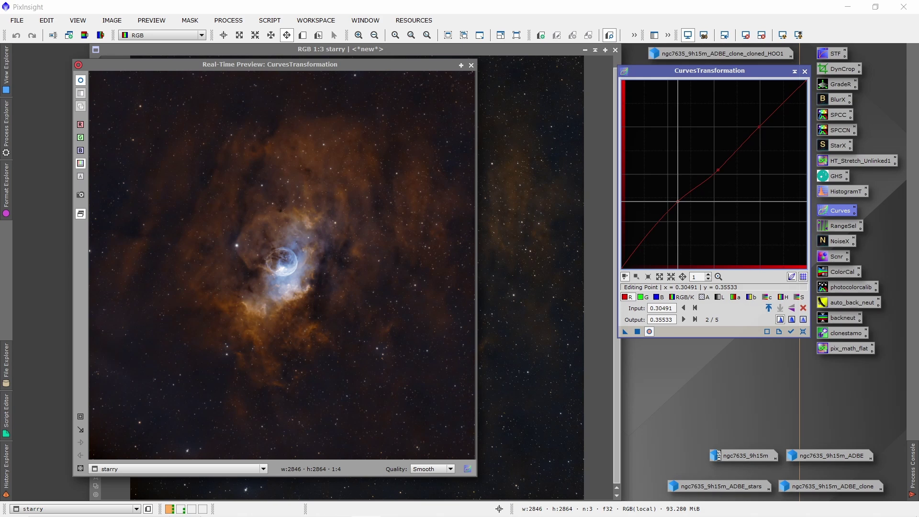
left_click_drag(677, 201, 678, 201)
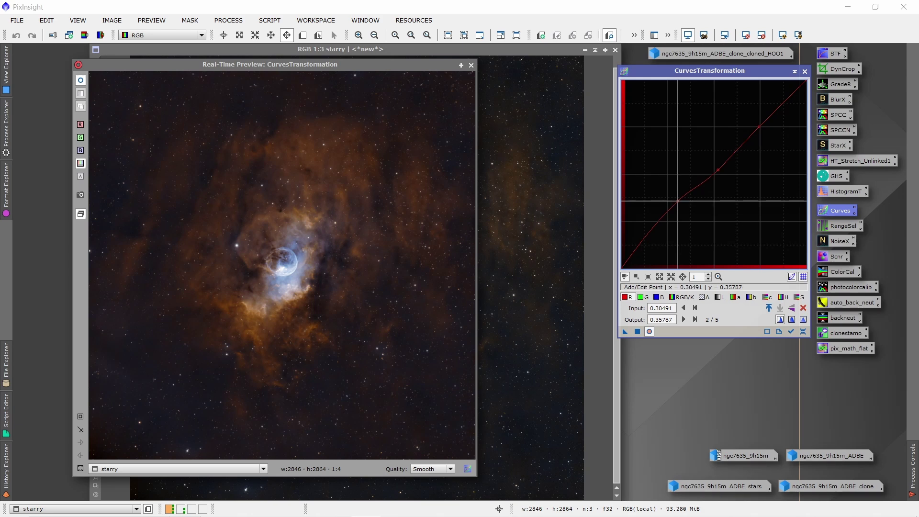
left_click(639, 331)
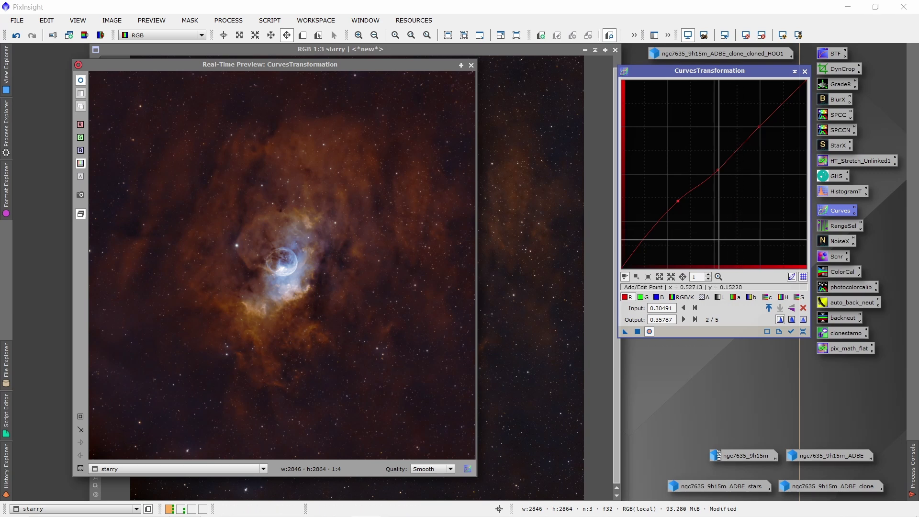
left_click(638, 332)
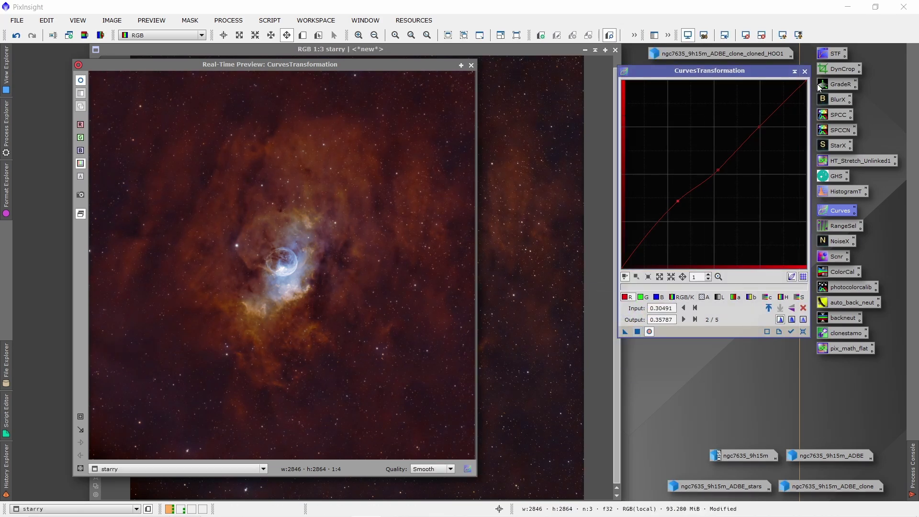
left_click(805, 71)
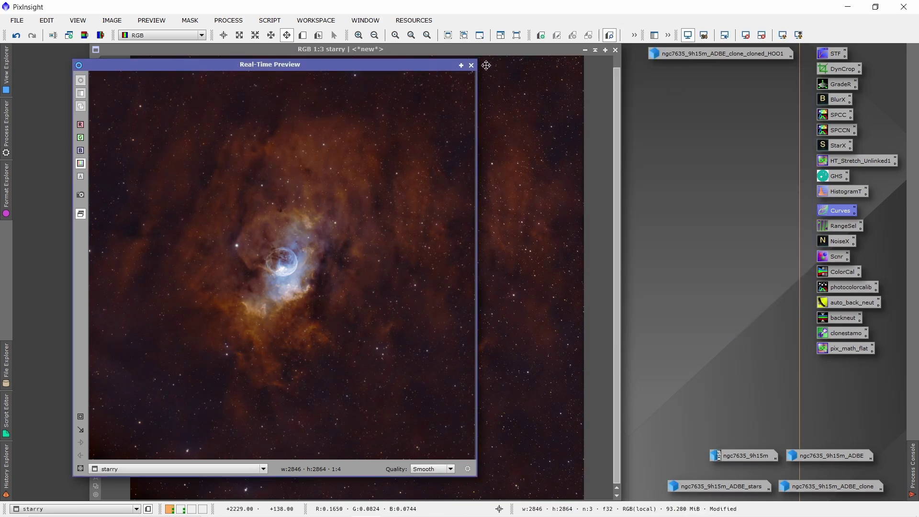
- Close the Real-Time Preview window and zoom the starry image in, then back out to 1:3
left_click(472, 66)
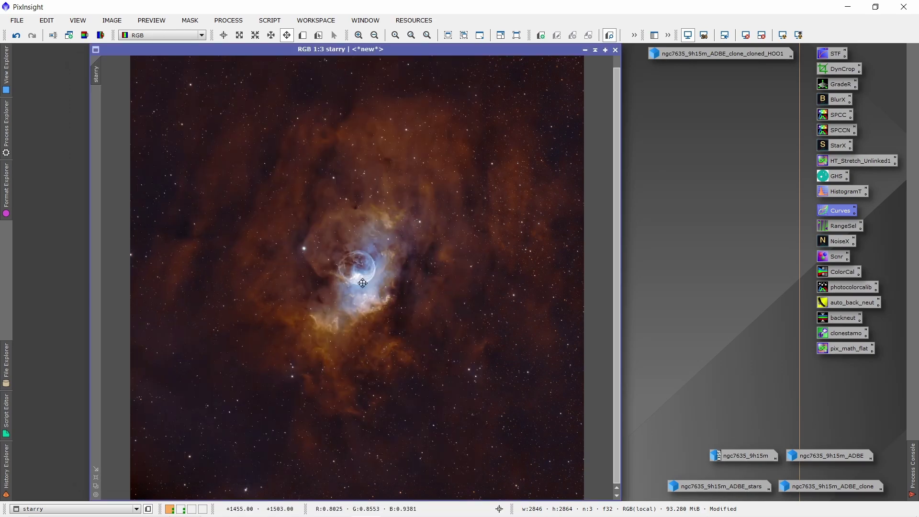
scroll(363, 283, "up", 2)
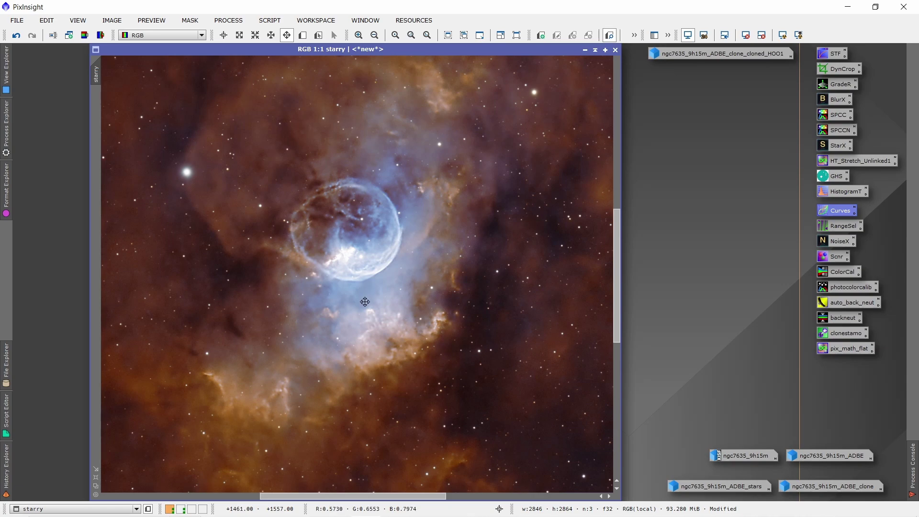
scroll(362, 300, "down", 2)
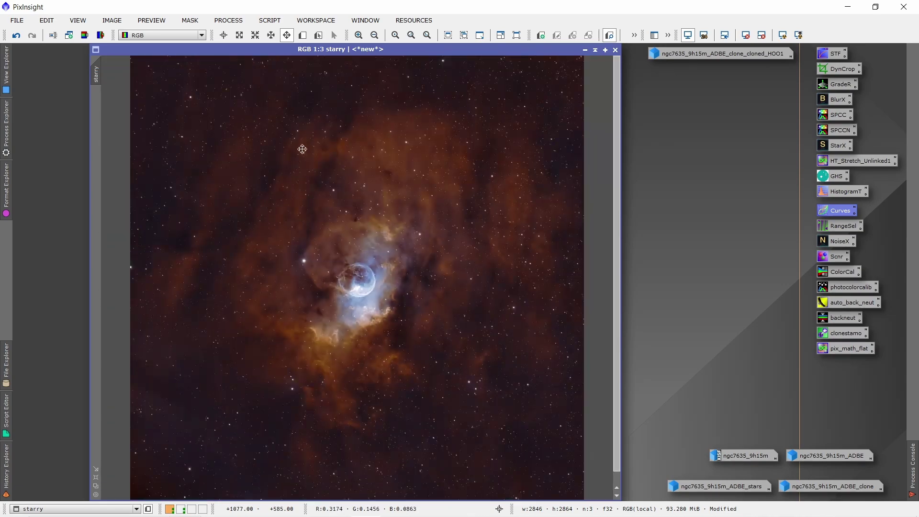